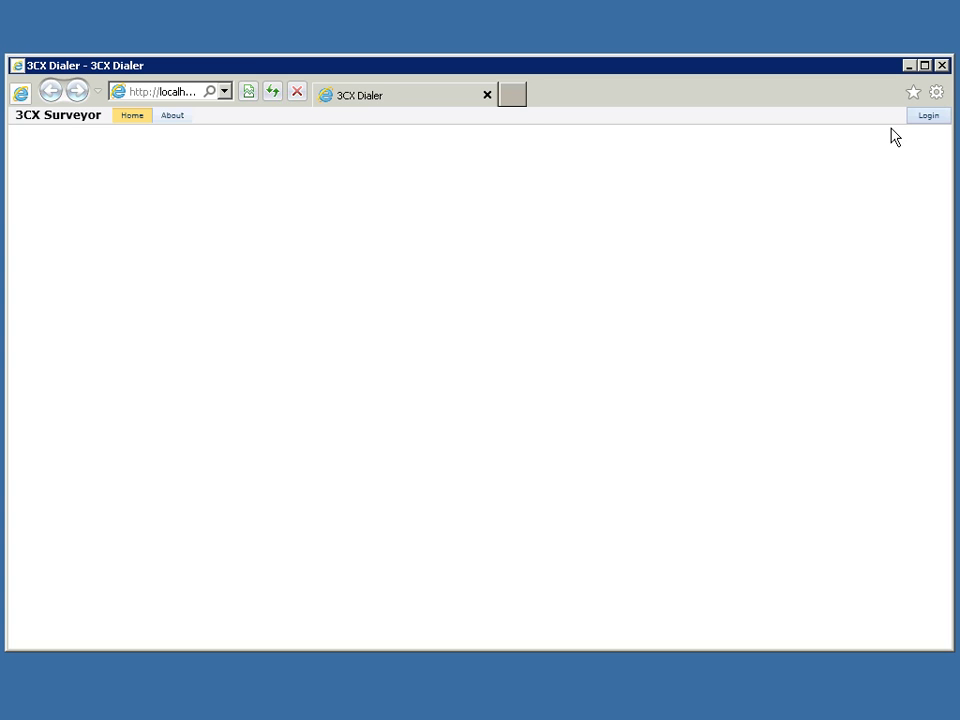
Step: Log in to 3CX Surveyor with extension 100 and the operator's PIN
click(937, 118)
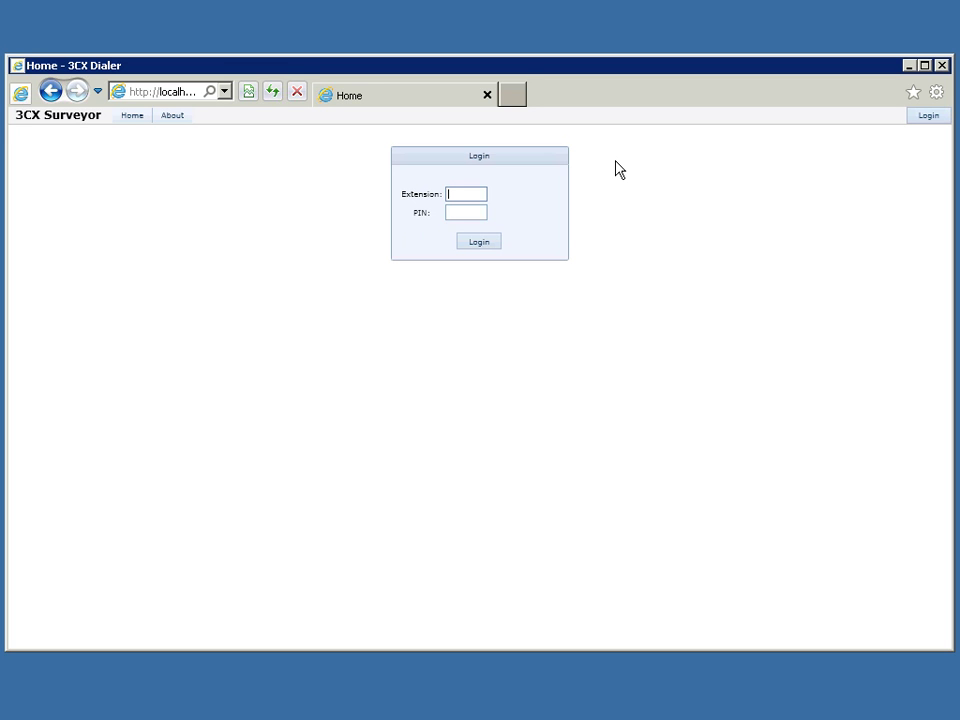
key(Tab)
key(Return)
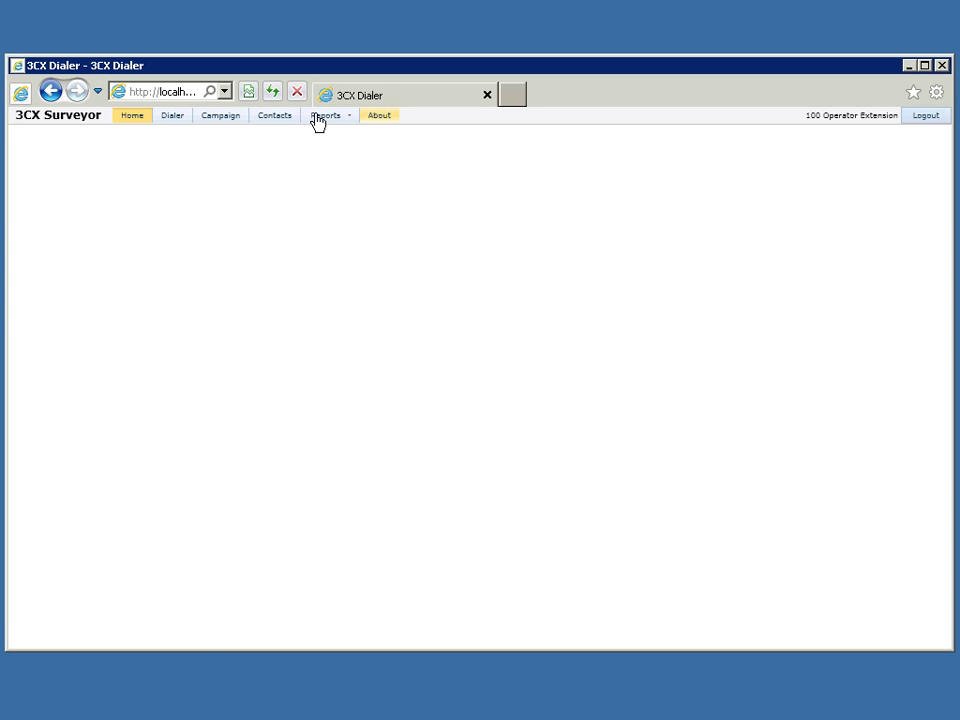
Step: On the Dialer page, enlarge the Call Control panel and move it to the top-left
click(173, 118)
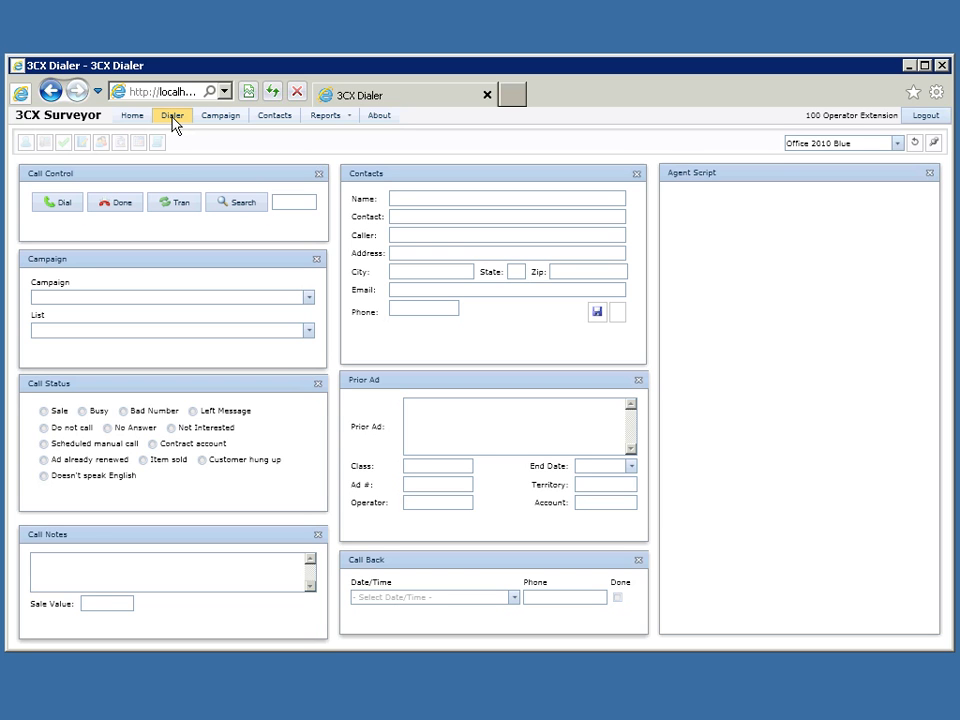
drag(152, 171, 612, 304)
mouse_move(782, 369)
mouse_down()
mouse_move(855, 476)
mouse_move(781, 362)
mouse_up()
drag(664, 305, 204, 186)
Step: Pull Campaign out of the left column, dock Call Control at its top, and realign Campaign
mouse_move(199, 259)
mouse_down()
mouse_move(311, 246)
mouse_move(86, 246)
mouse_move(195, 259)
mouse_up()
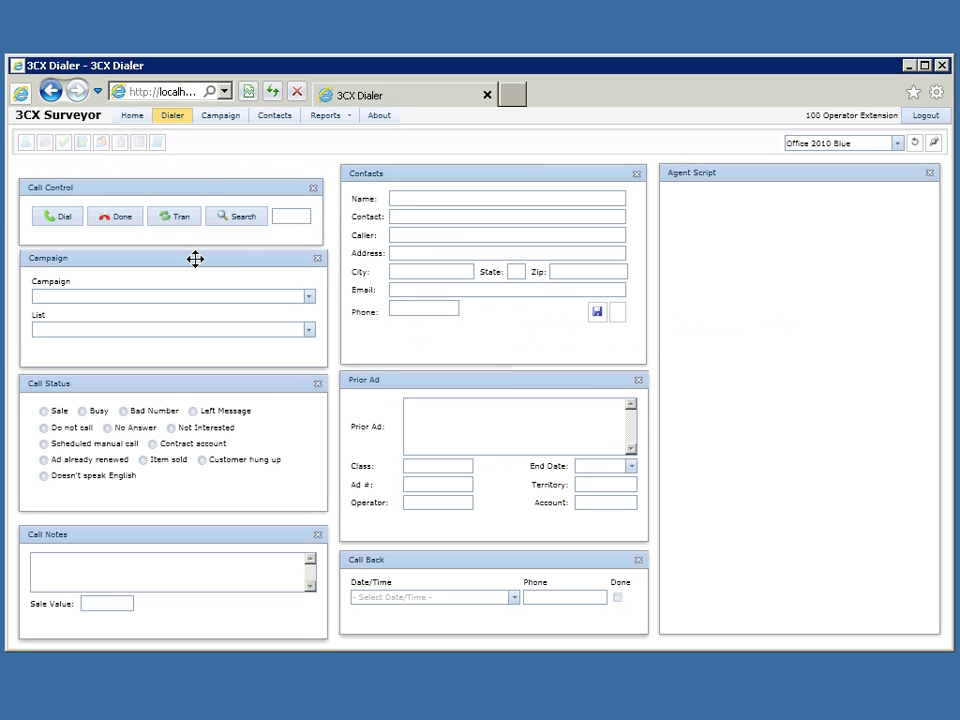
drag(205, 186, 206, 176)
drag(182, 257, 184, 253)
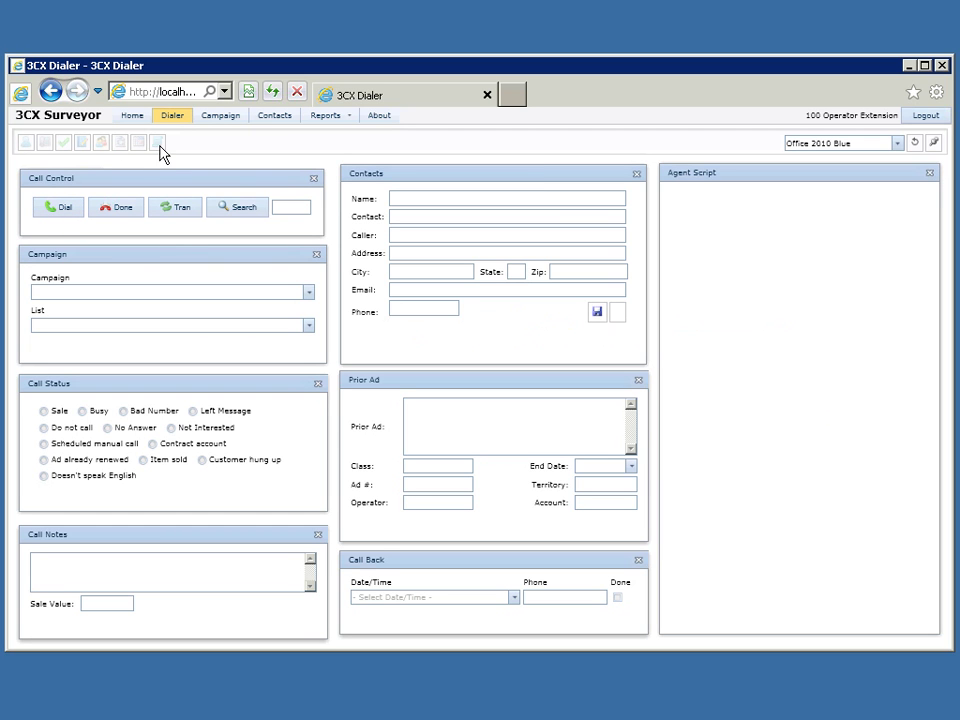
click(930, 177)
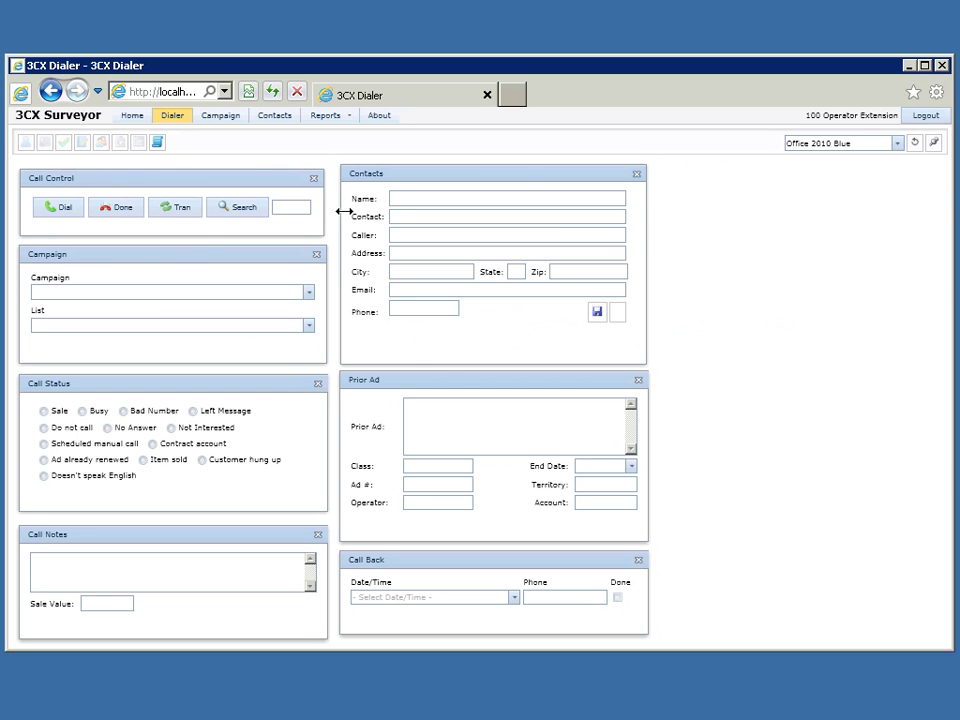
click(158, 146)
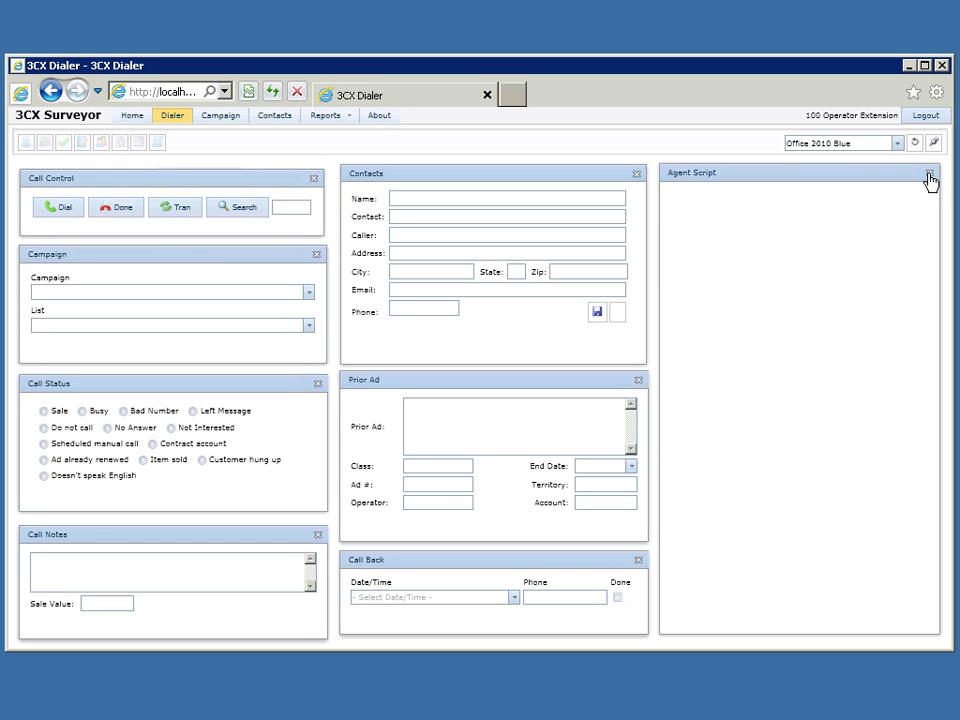
click(930, 175)
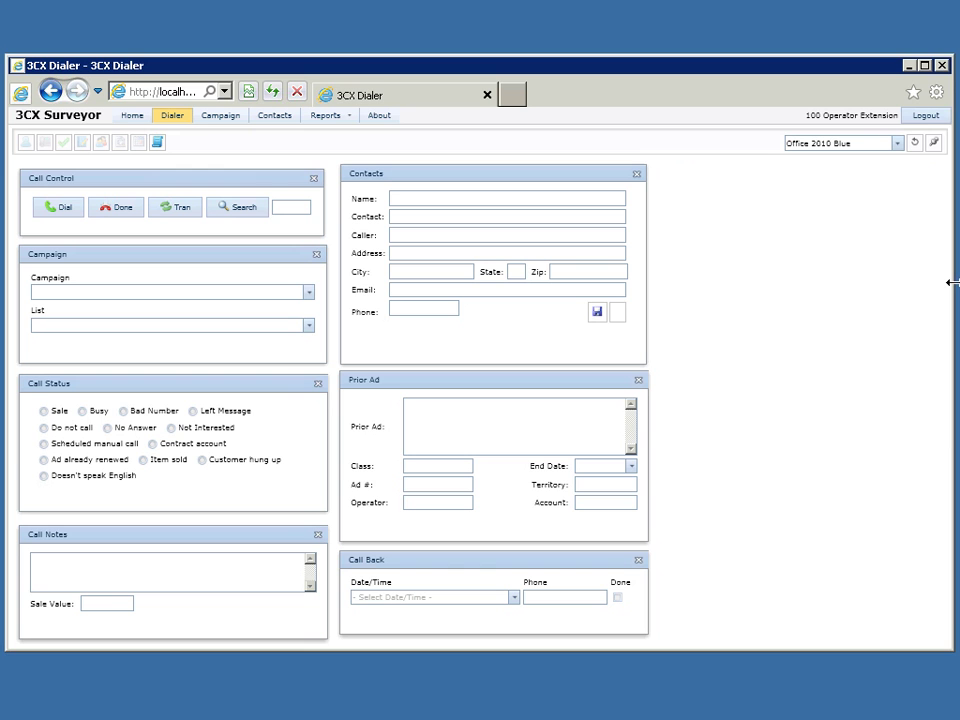
drag(953, 283, 660, 261)
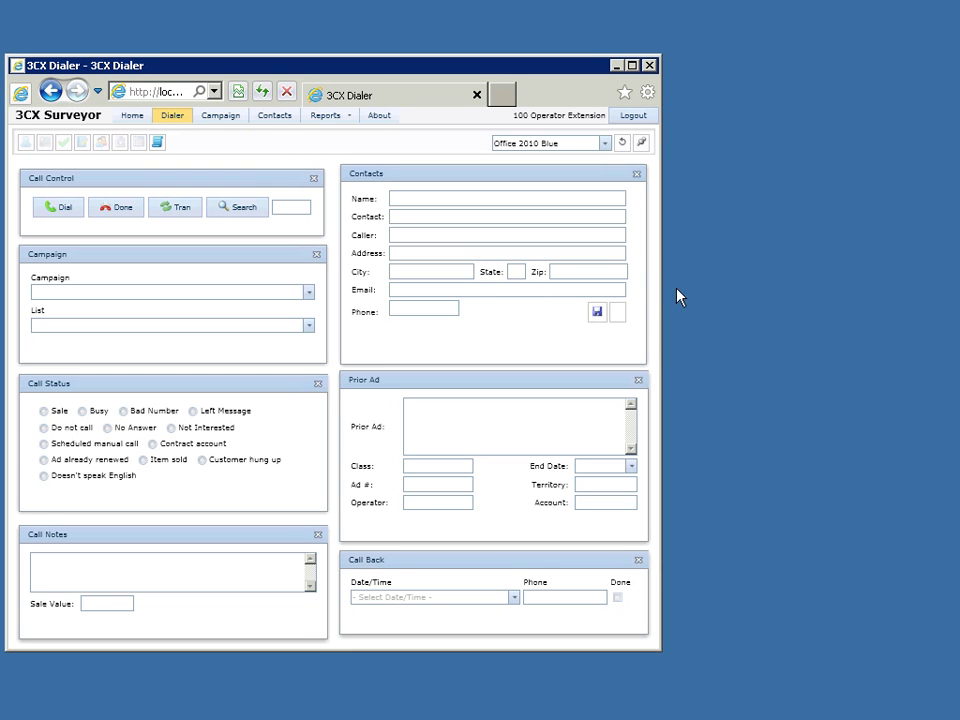
drag(660, 288, 956, 300)
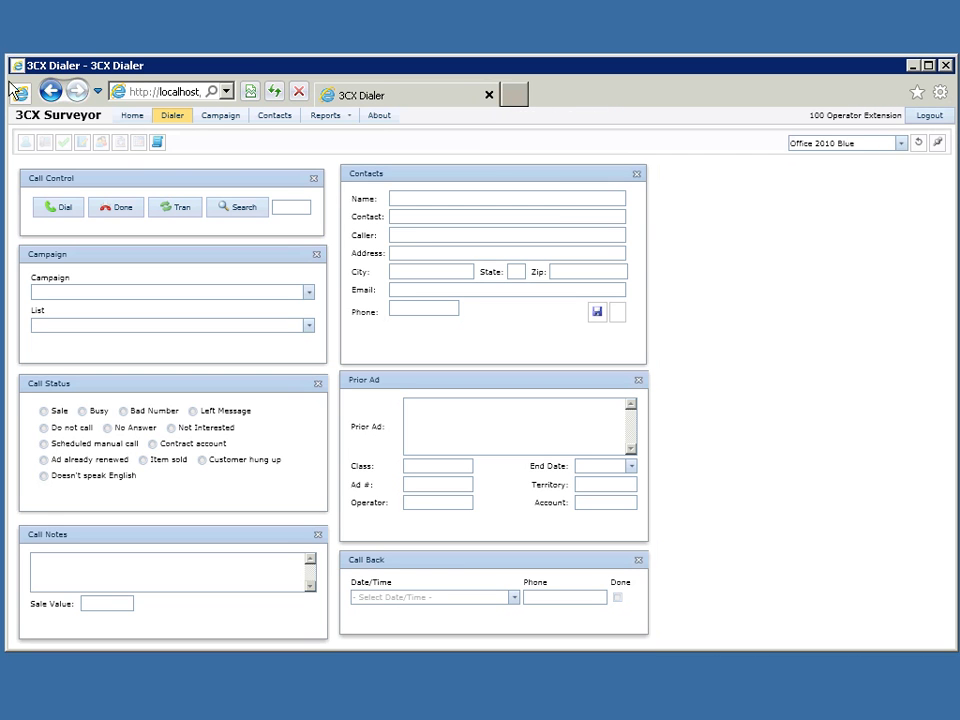
click(157, 146)
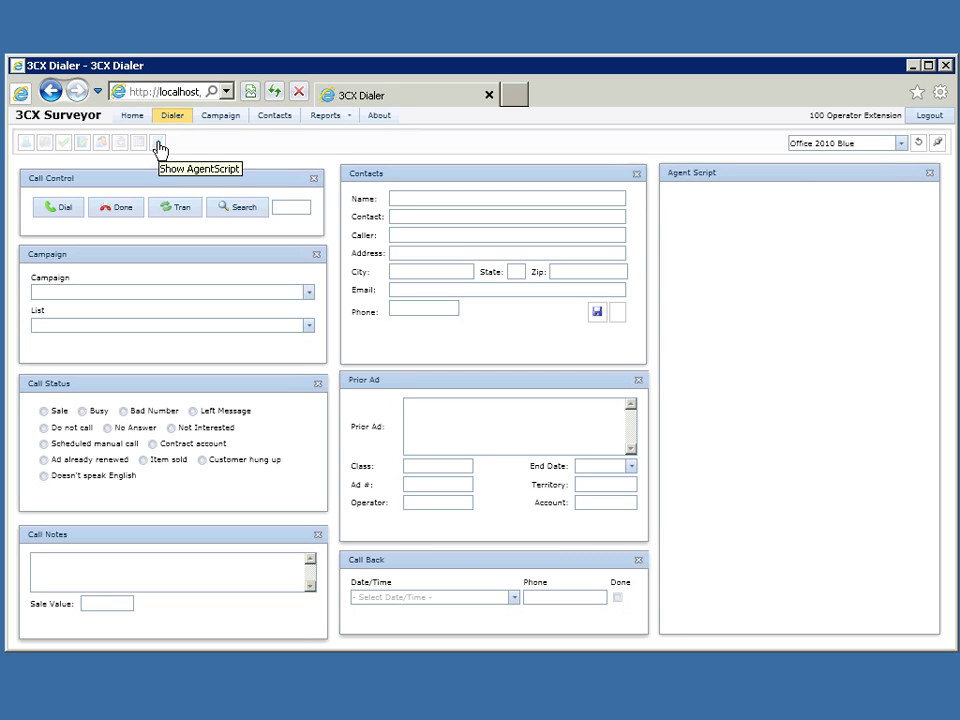
click(901, 144)
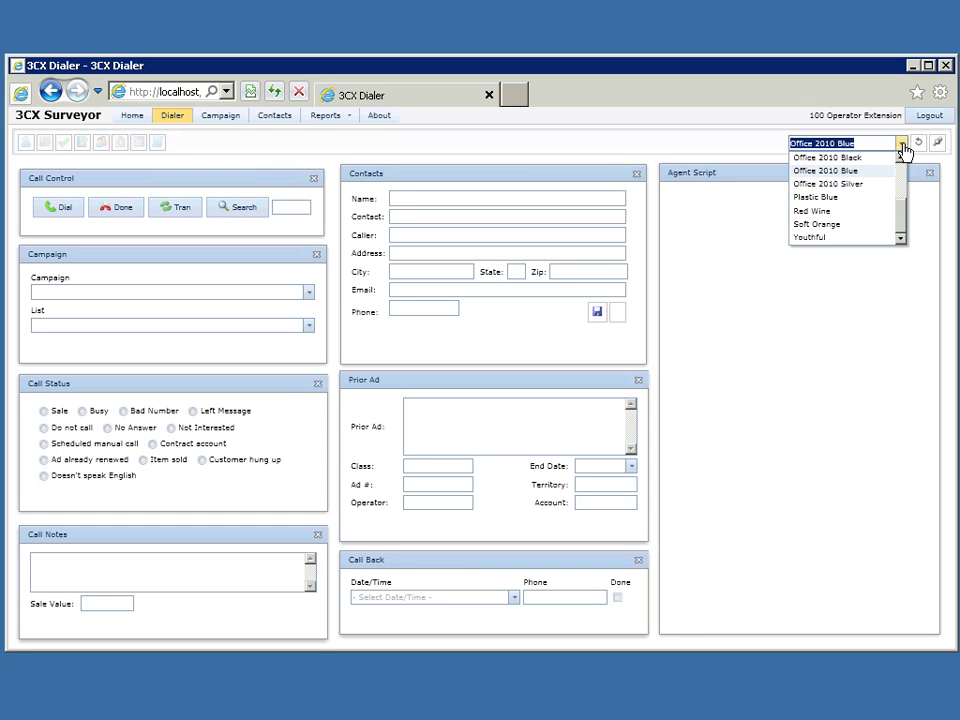
click(821, 239)
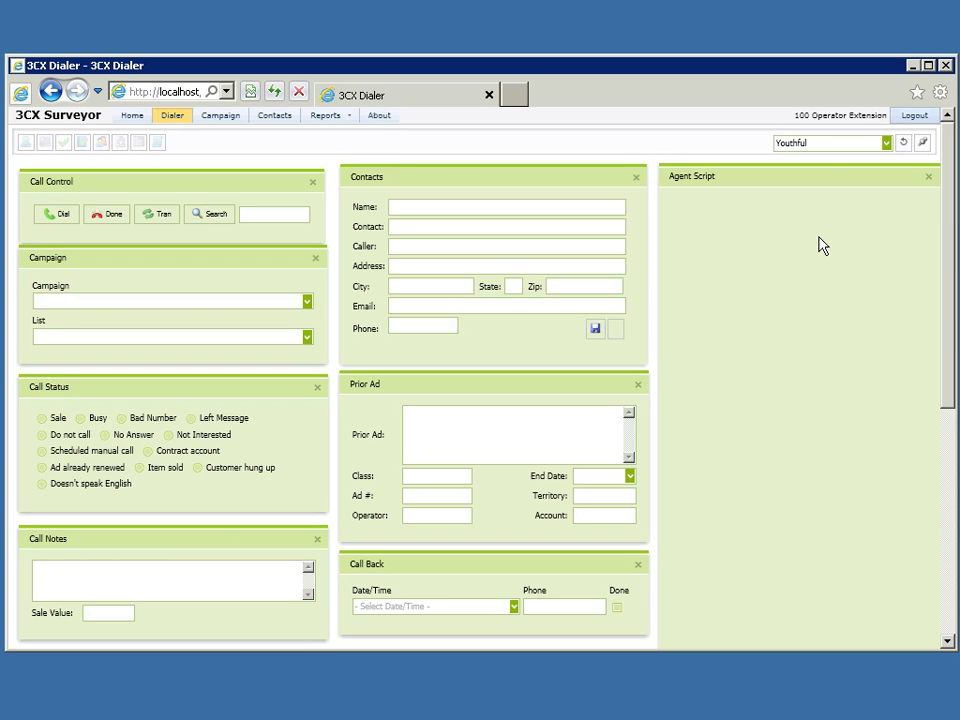
click(886, 145)
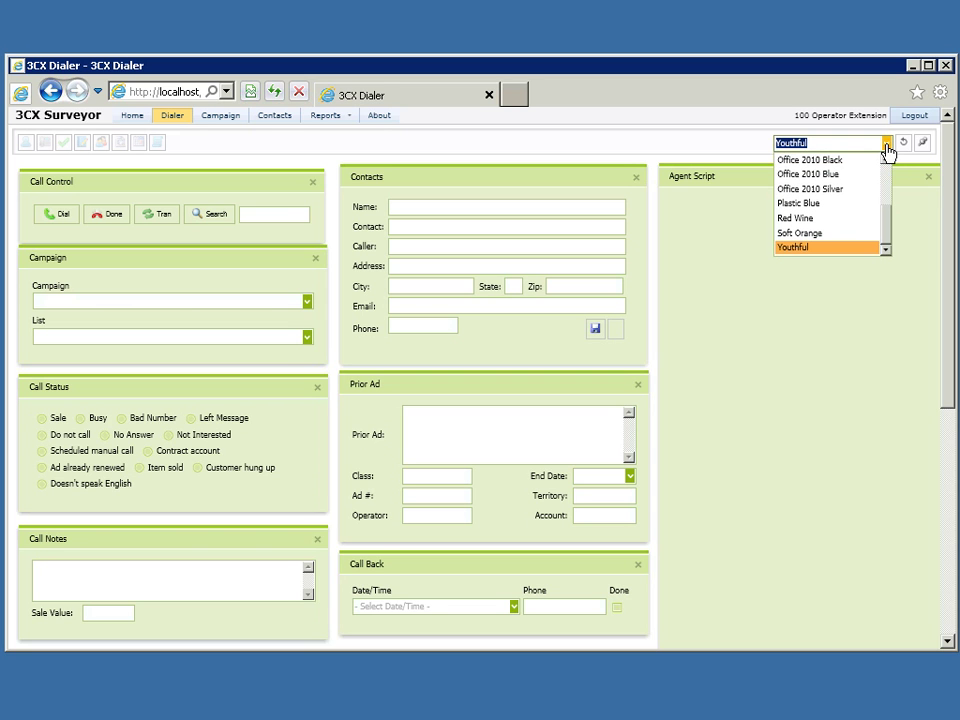
click(806, 174)
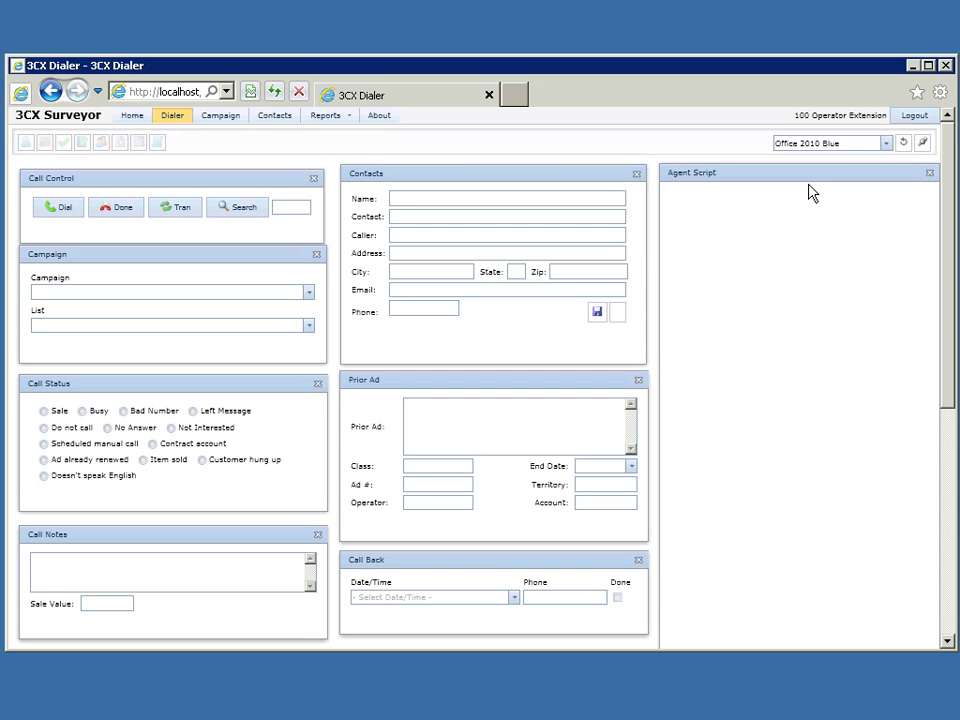
Step: Move Campaign to the top of the left column and drop Call Control beneath it
drag(159, 176, 482, 263)
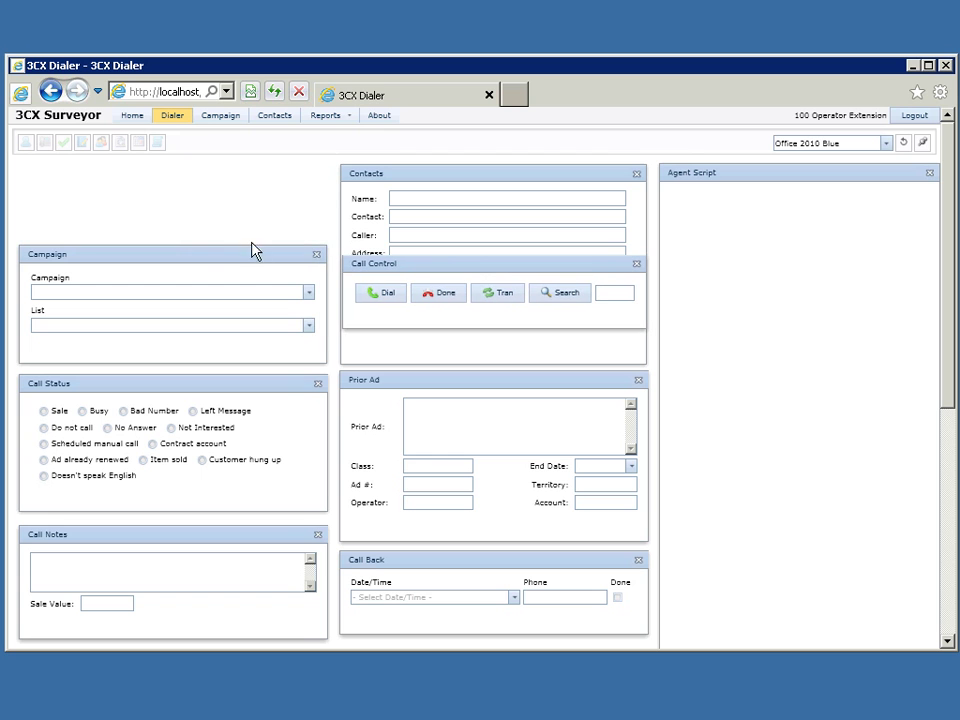
drag(223, 255, 226, 178)
drag(465, 261, 141, 300)
drag(152, 180, 145, 178)
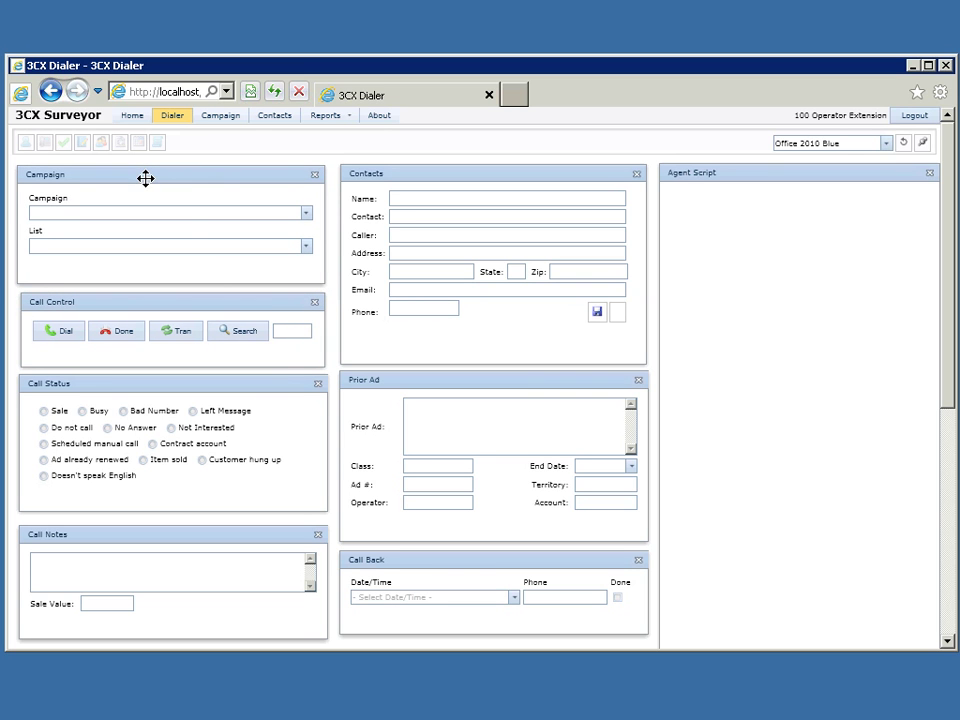
Step: Select the 'Global Campaign | Car Sales' campaign and its 'Toyota 0% Financing' call list
click(305, 213)
click(62, 233)
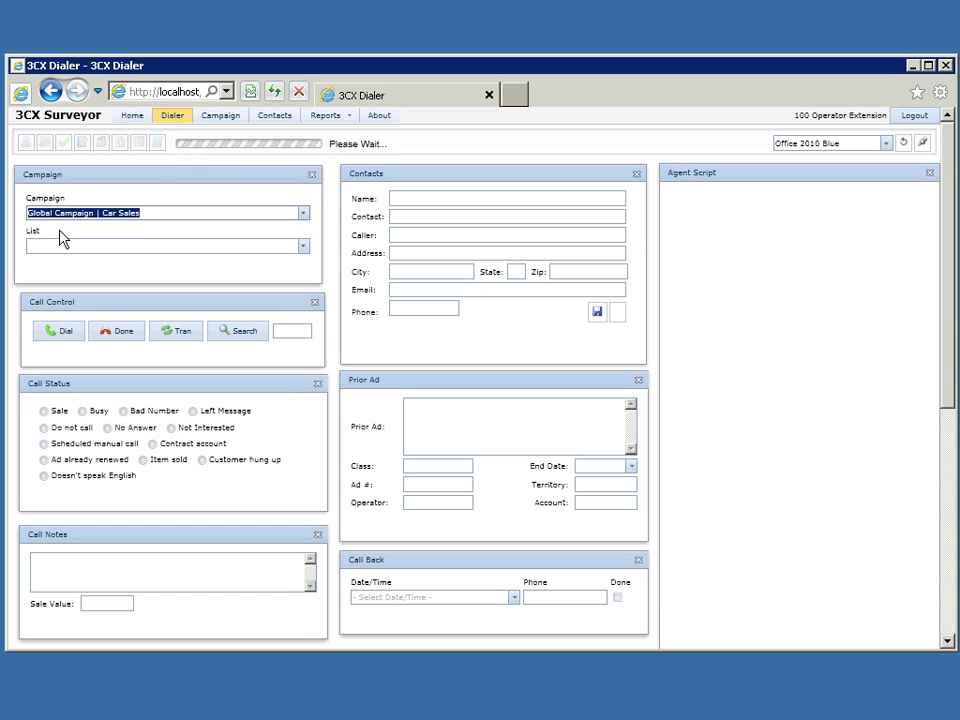
click(305, 251)
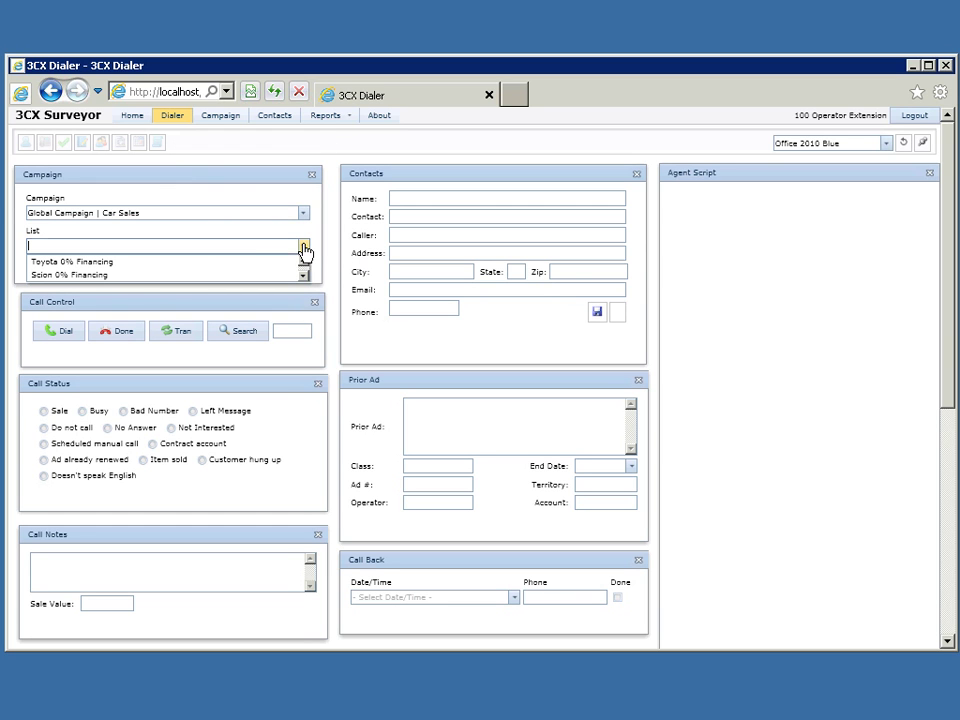
click(70, 262)
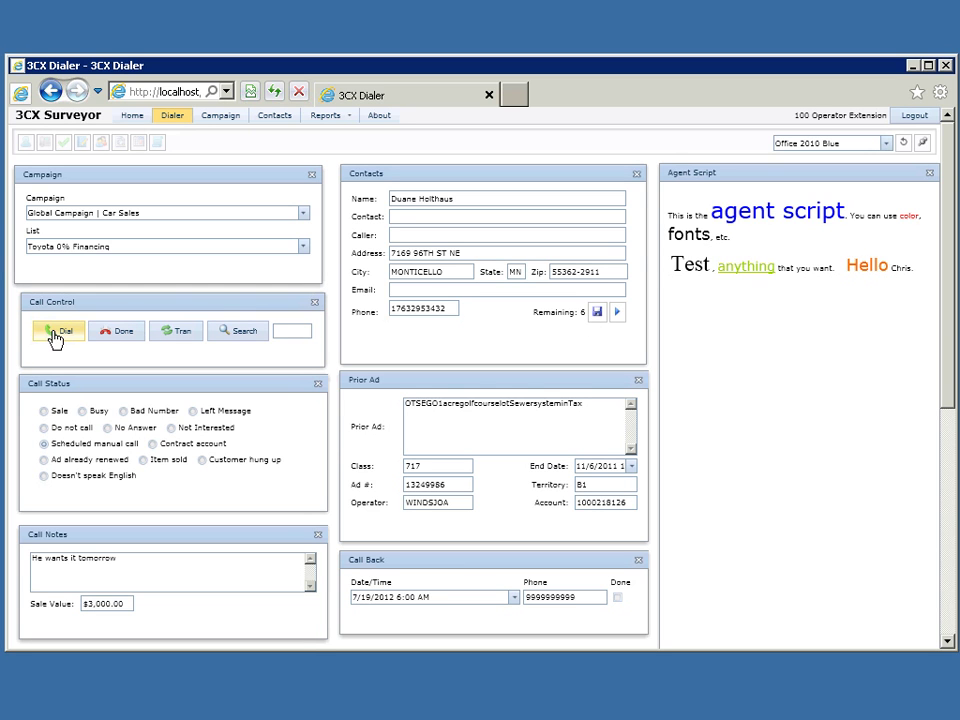
Step: Enter 666 in the Call Control search box
double_click(444, 306)
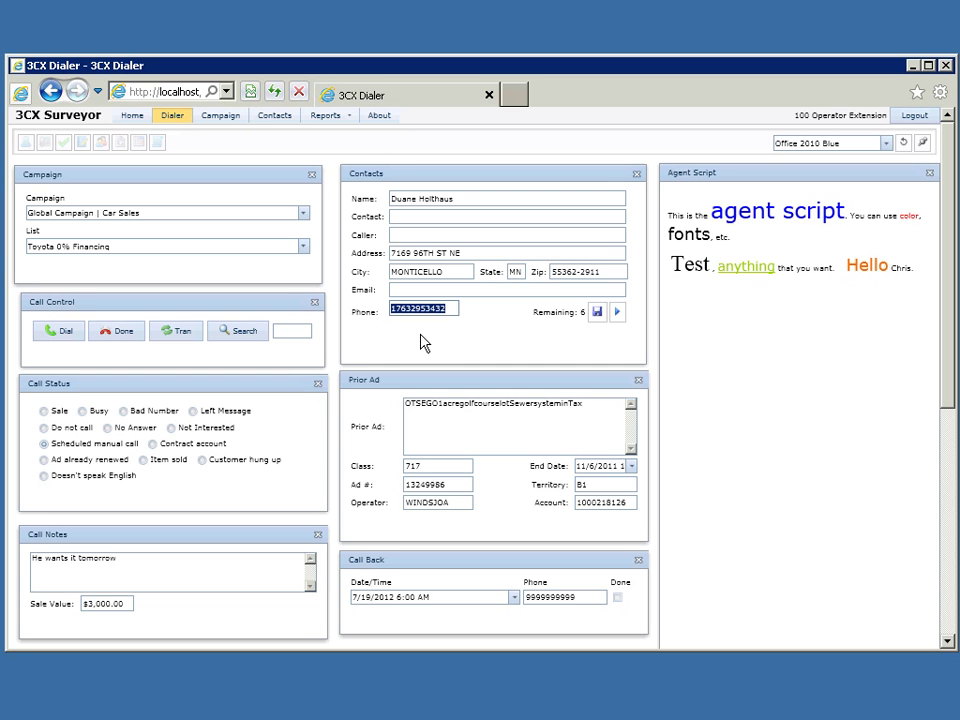
click(281, 333)
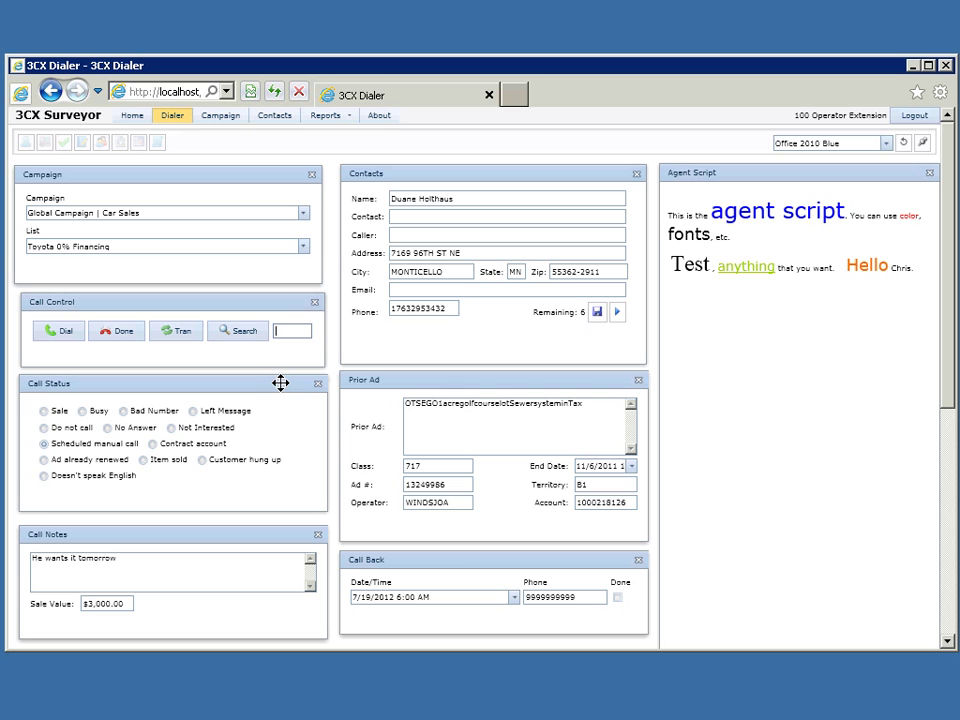
text(666)
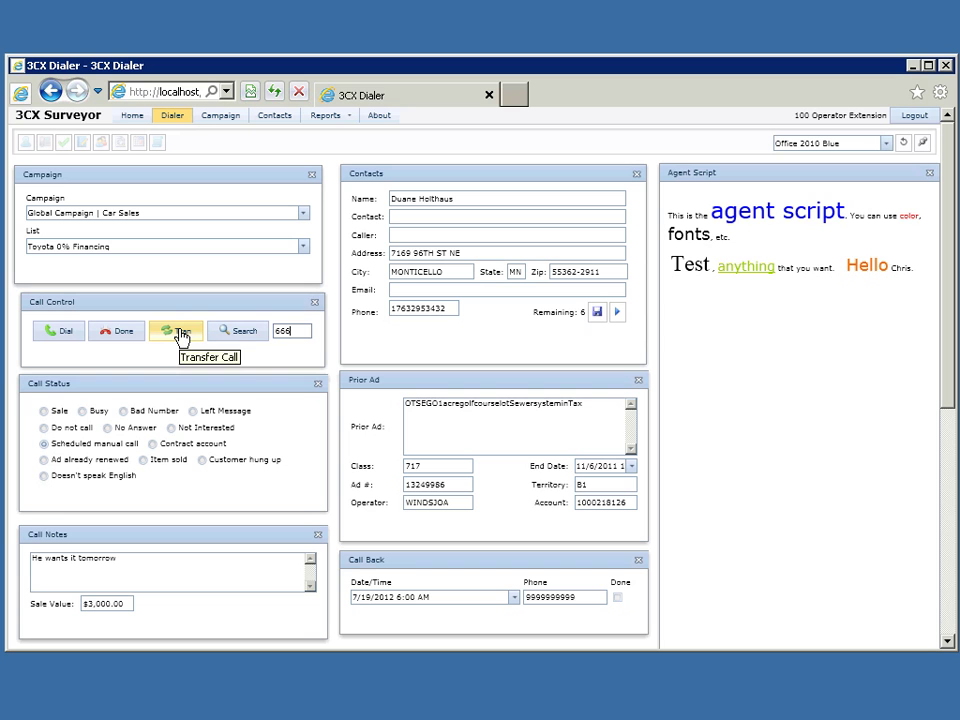
Step: Set the contact's call result to Bad Number in Call Status
click(45, 412)
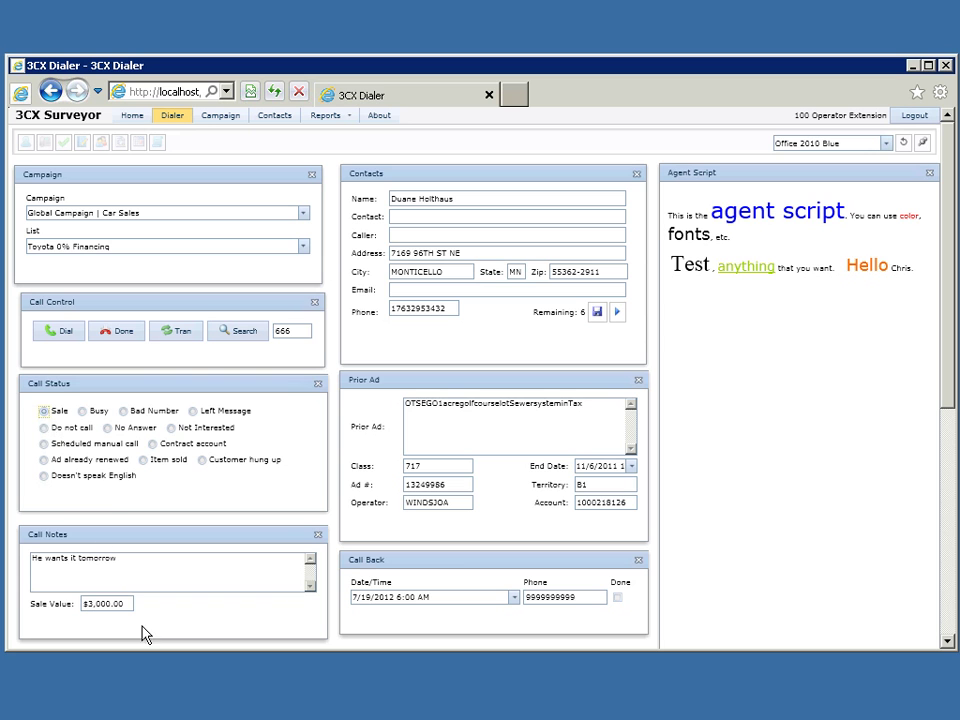
click(110, 428)
click(124, 411)
Step: Tick Done on the contact's scheduled call back
click(400, 597)
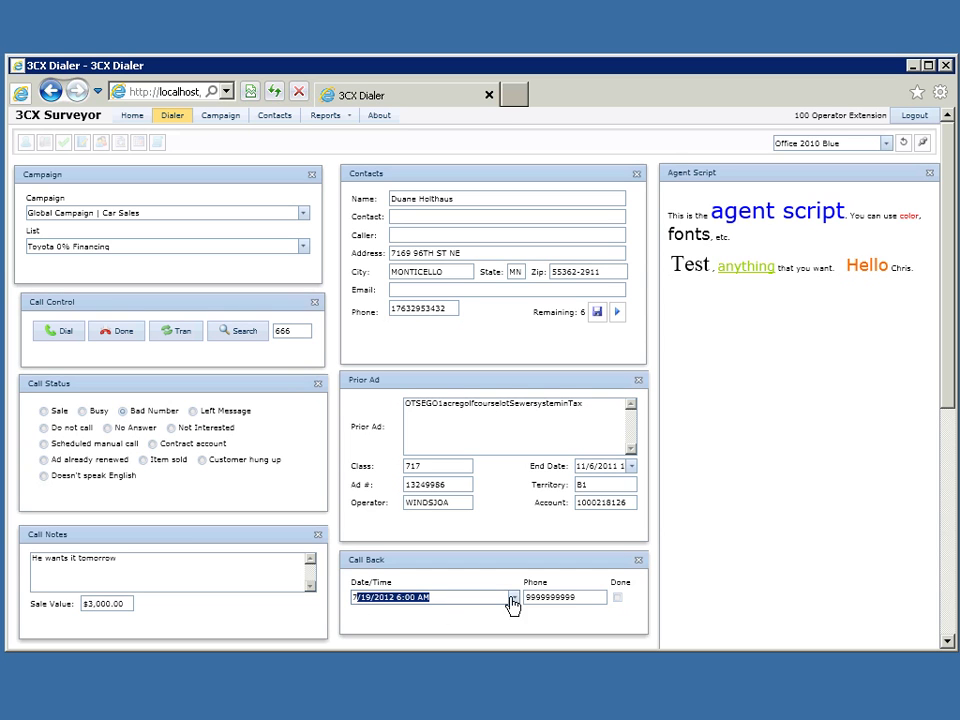
click(585, 597)
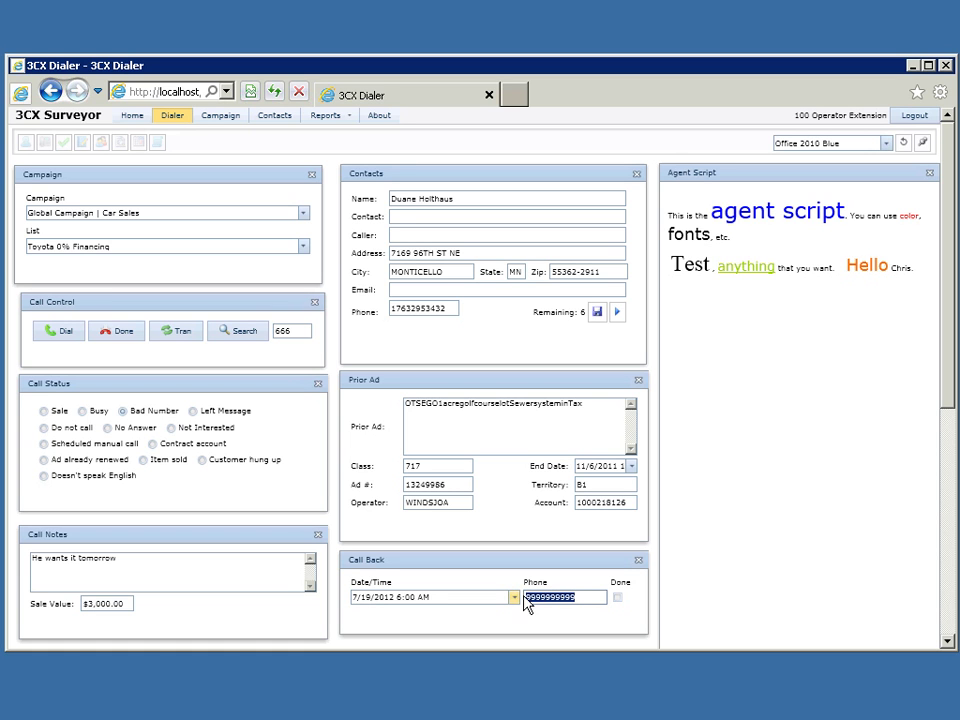
click(618, 598)
Step: Go to the Contacts page, leaving the Dialer without saving the contact changes
click(278, 118)
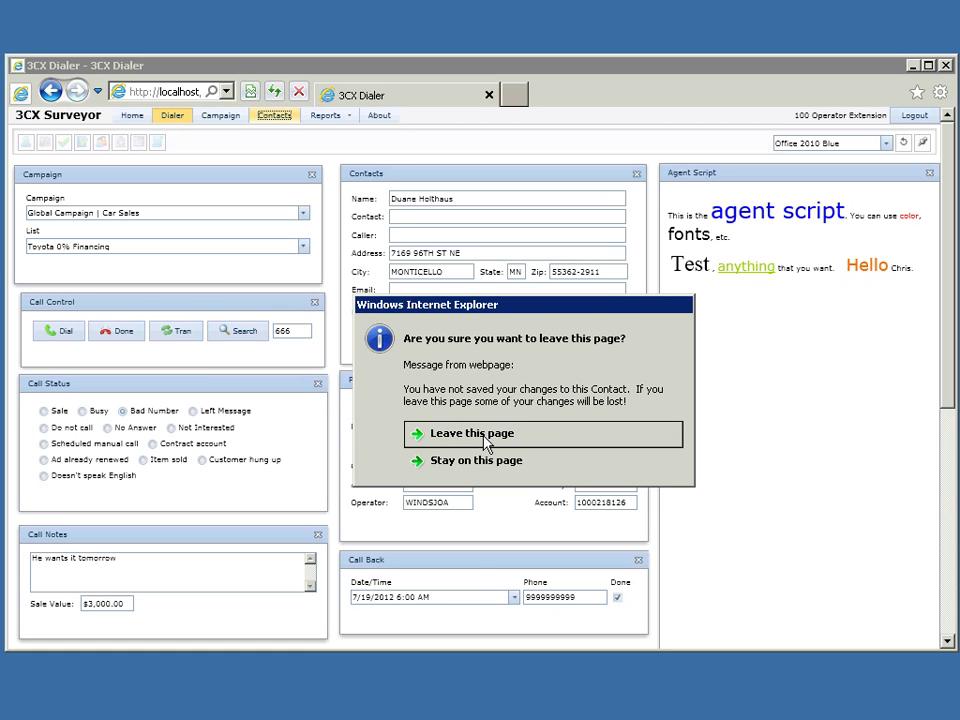
click(487, 437)
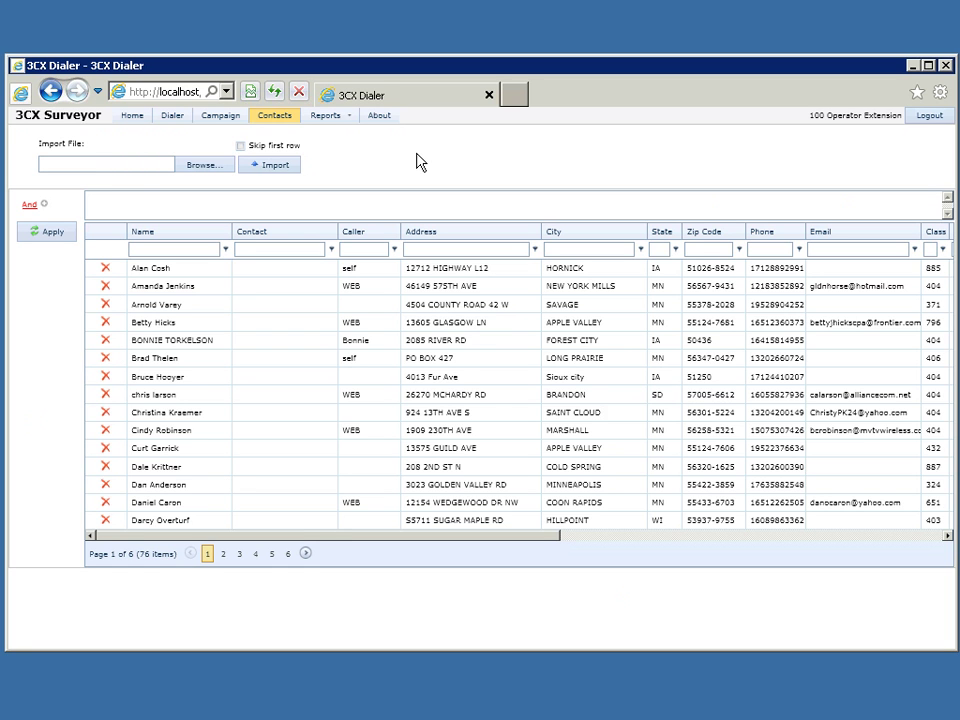
Step: Cancel the contacts import file chooser and switch to the Campaign page
click(200, 167)
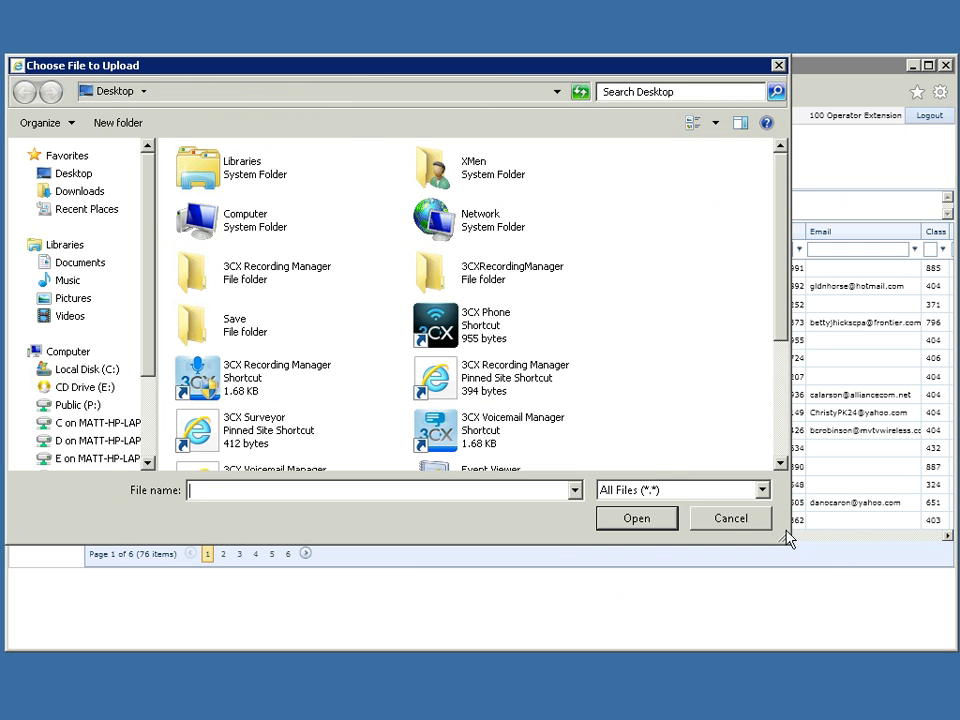
click(731, 522)
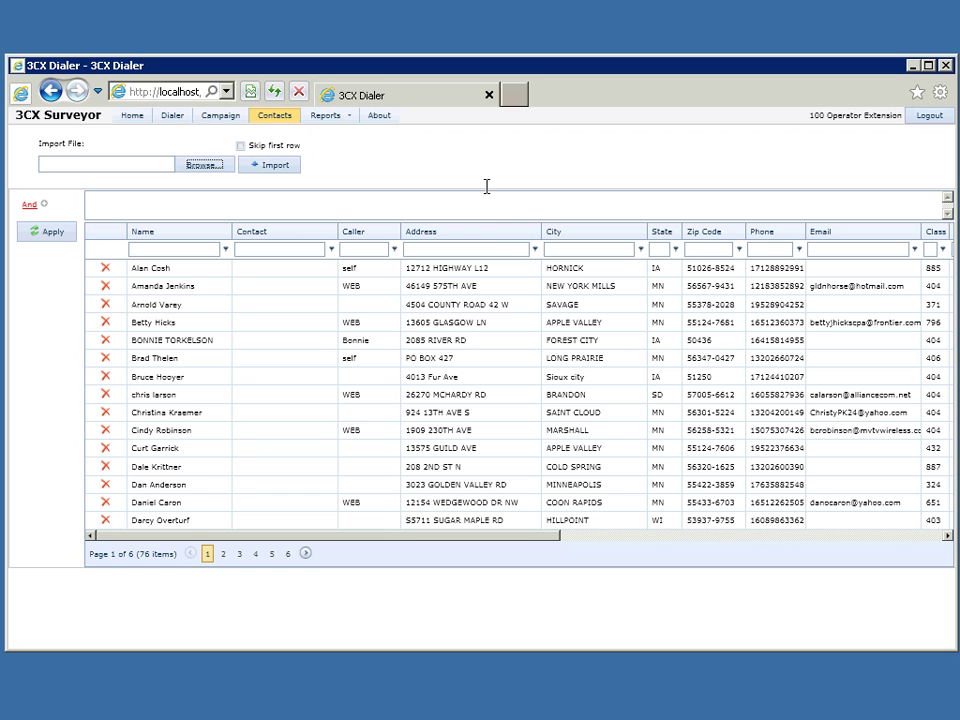
click(219, 119)
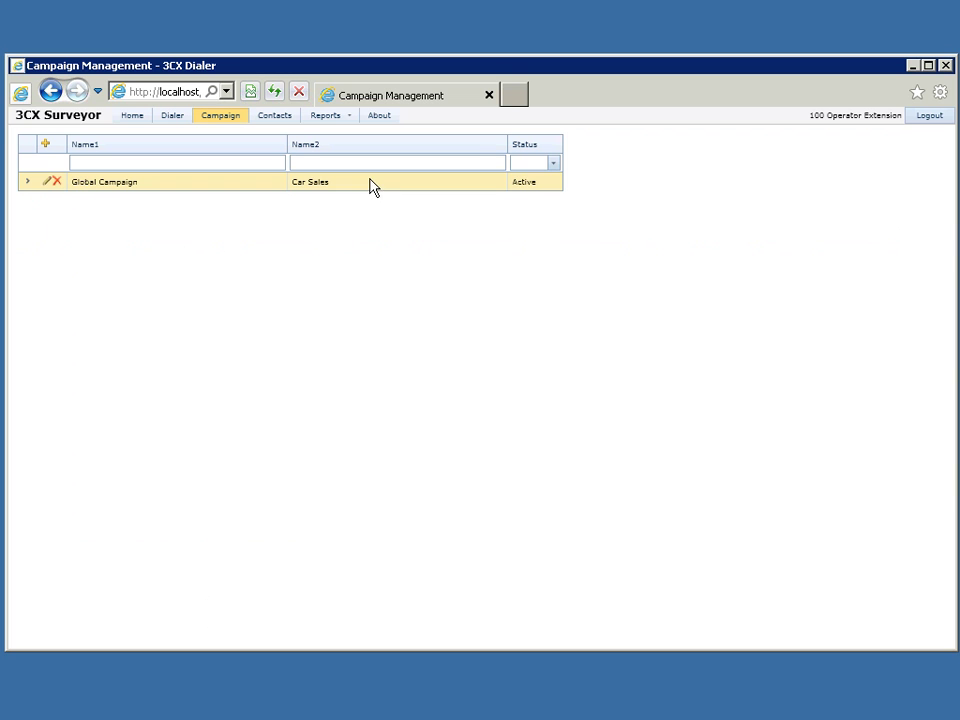
Step: Expand Global Campaign and edit the Scion 0% Financing list row
click(27, 184)
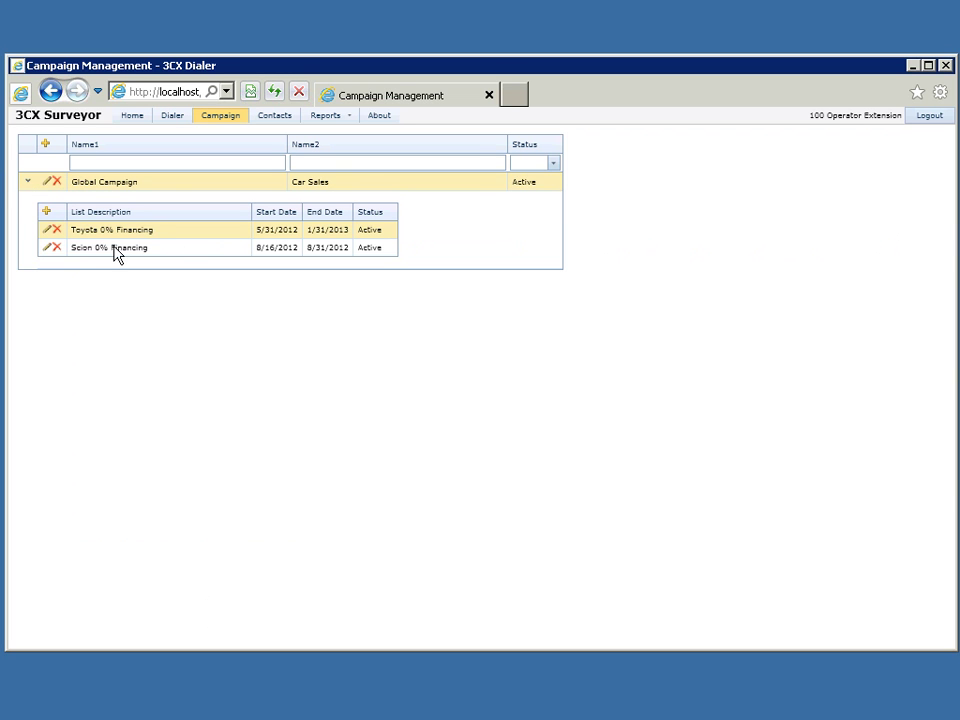
click(48, 249)
click(48, 250)
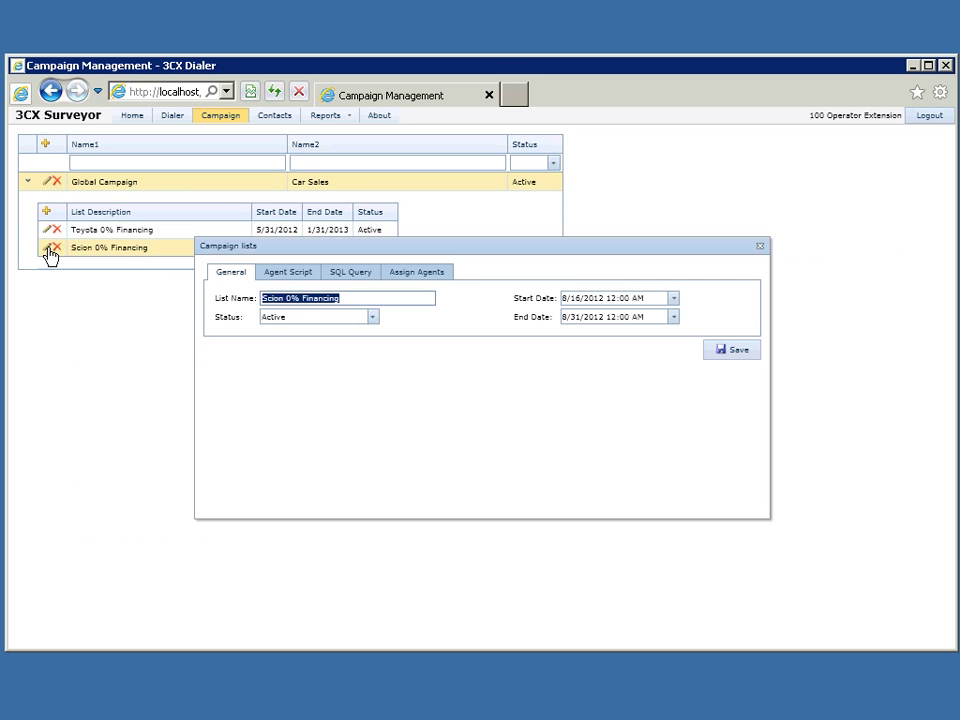
Step: Choose Inactive in the General tab's Status dropdown for Scion 0% Financing
click(370, 299)
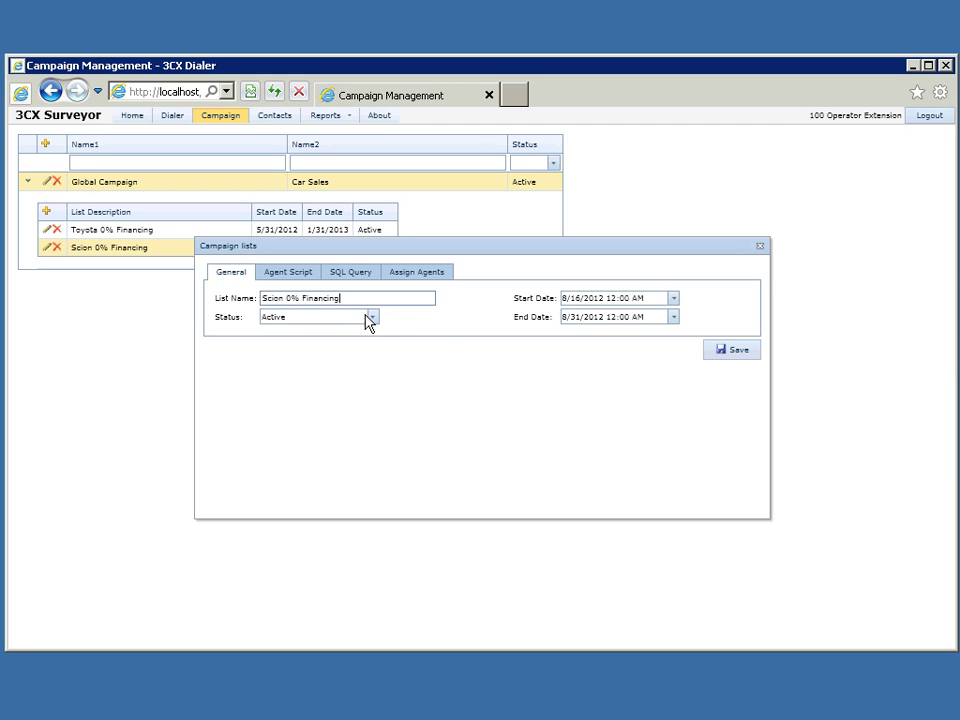
click(376, 318)
click(313, 347)
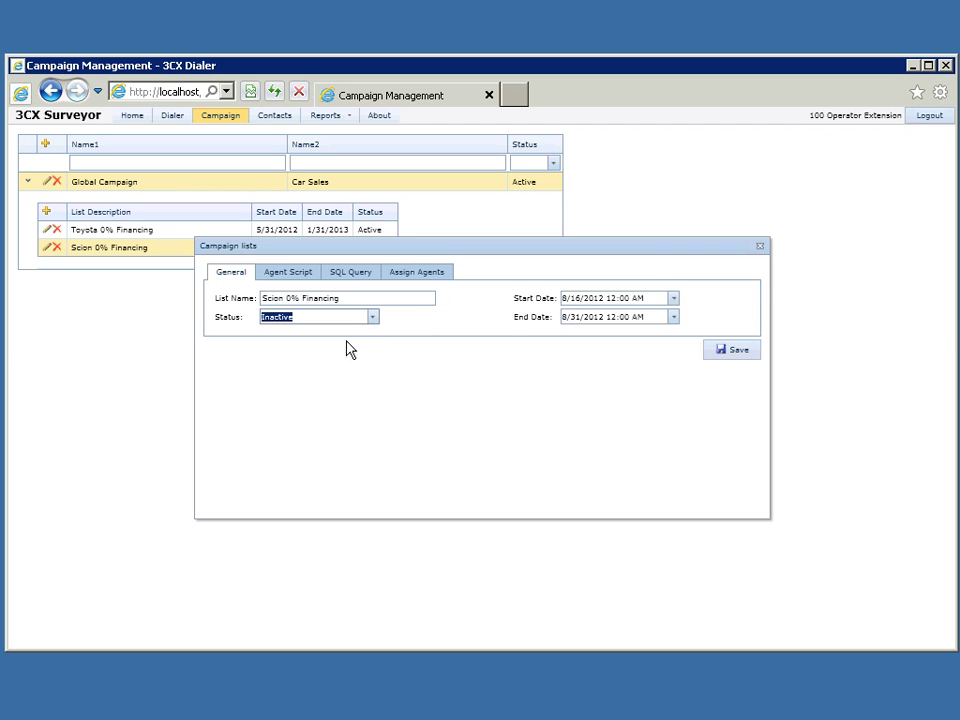
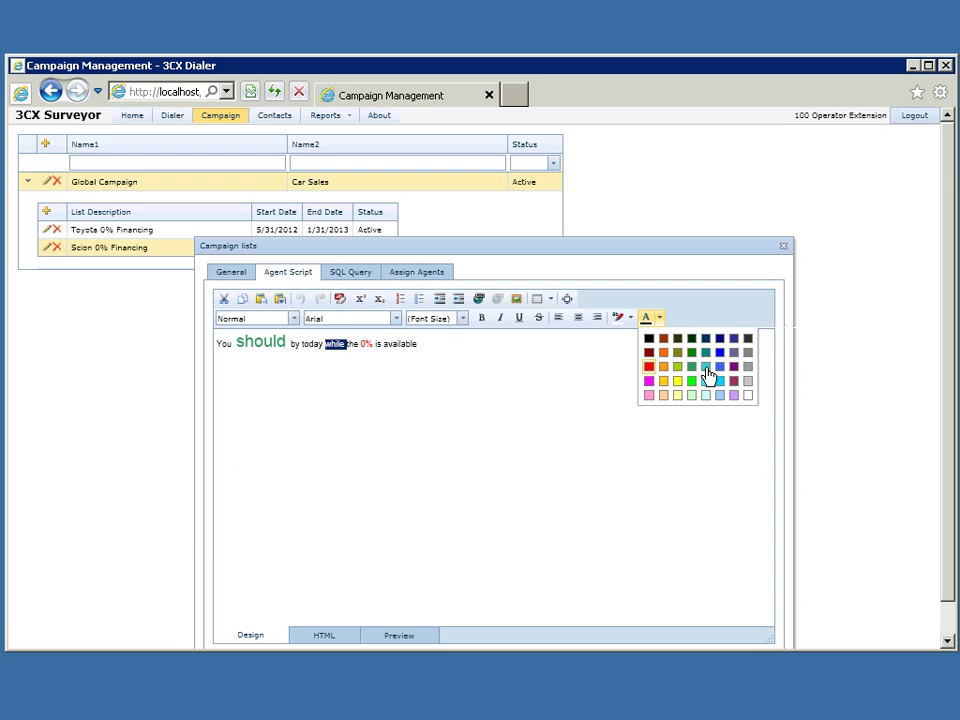
Step: Format the word 'while' in light blue Verdana at size 5 (18pt)
click(720, 394)
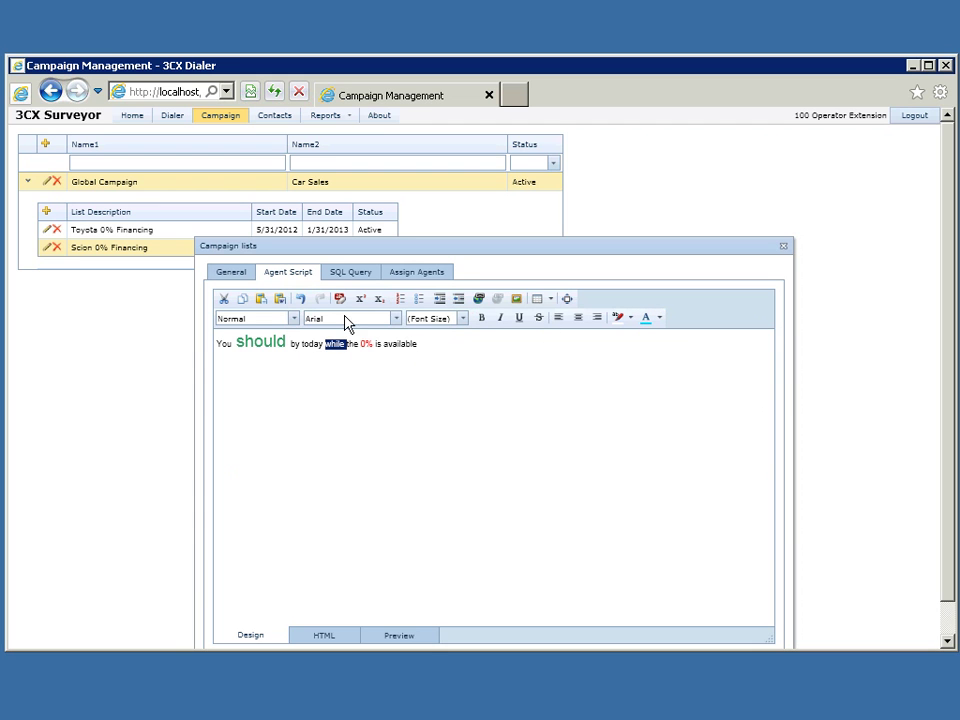
click(397, 319)
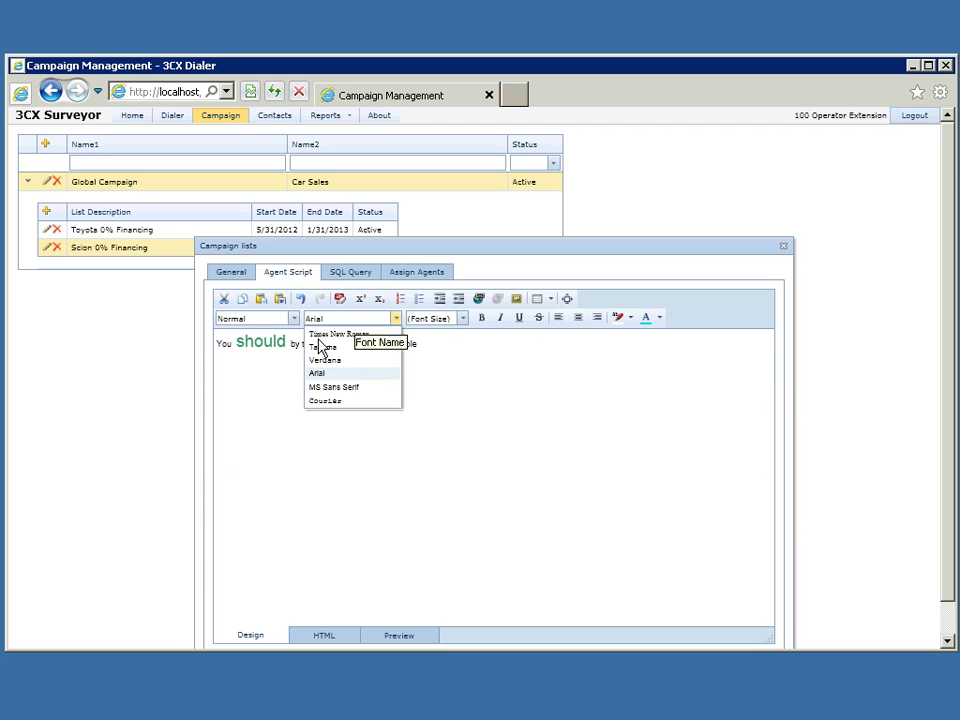
click(319, 362)
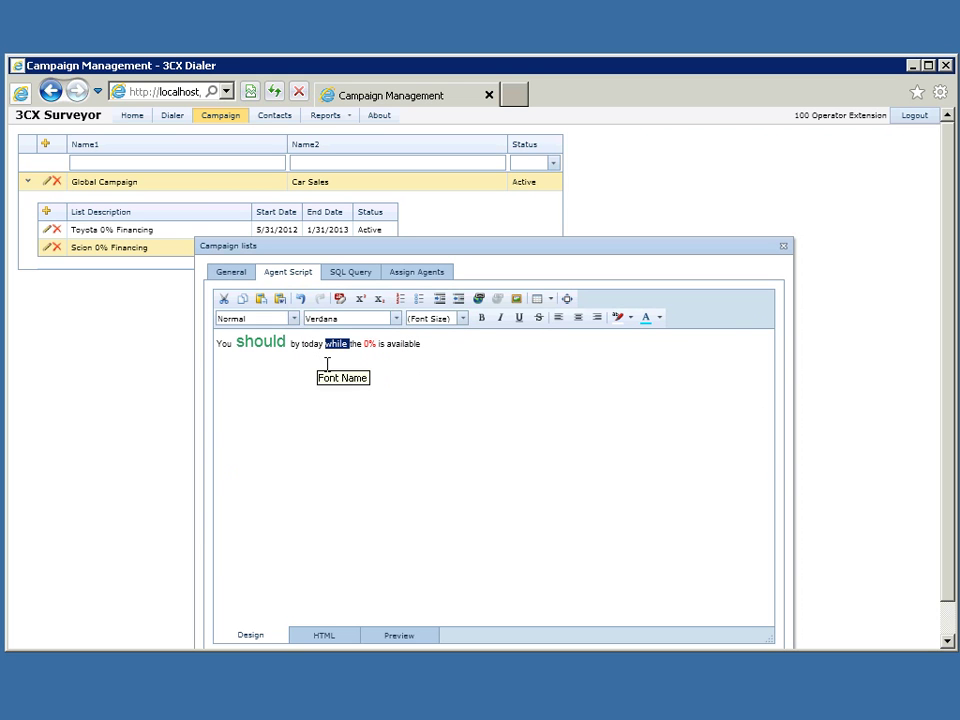
click(462, 318)
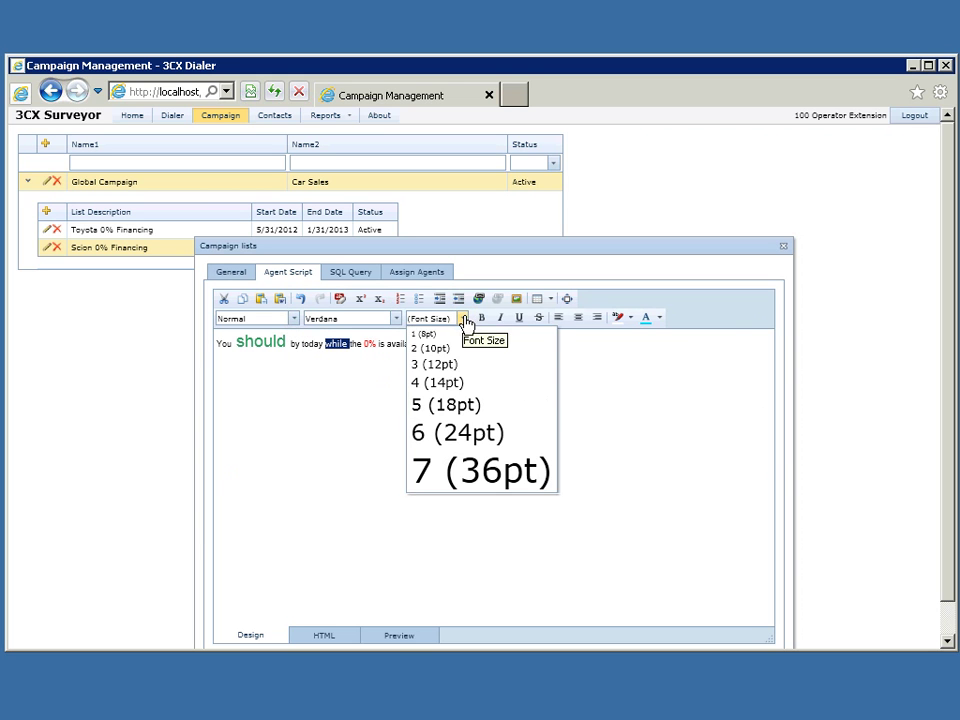
click(448, 408)
click(431, 392)
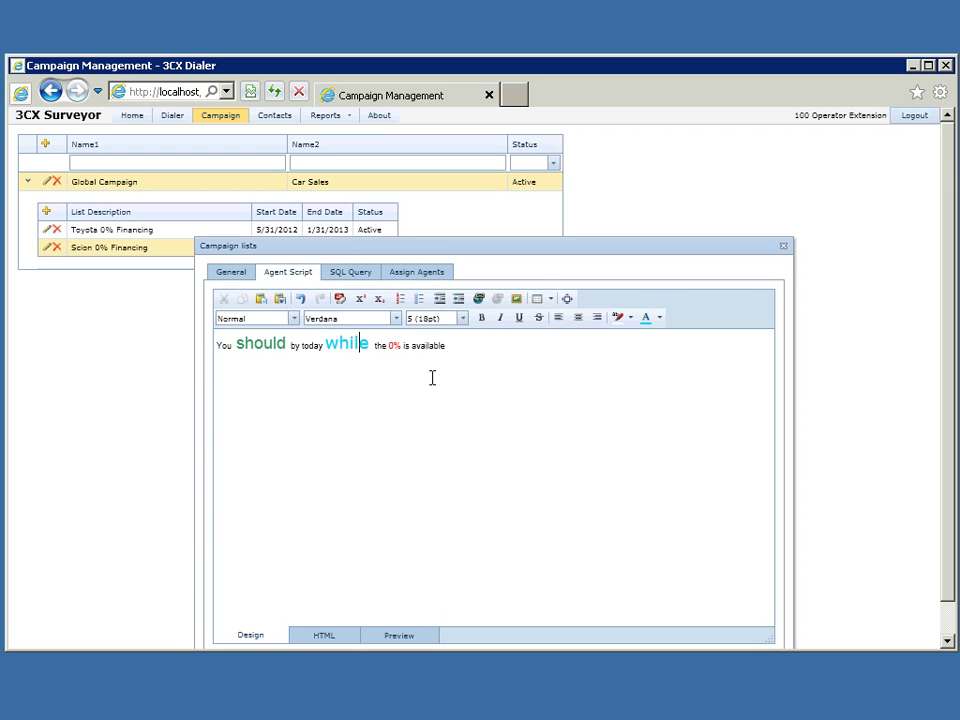
Step: On Assign Agents, move 101 Test User from Assigned back to Unassigned
click(410, 280)
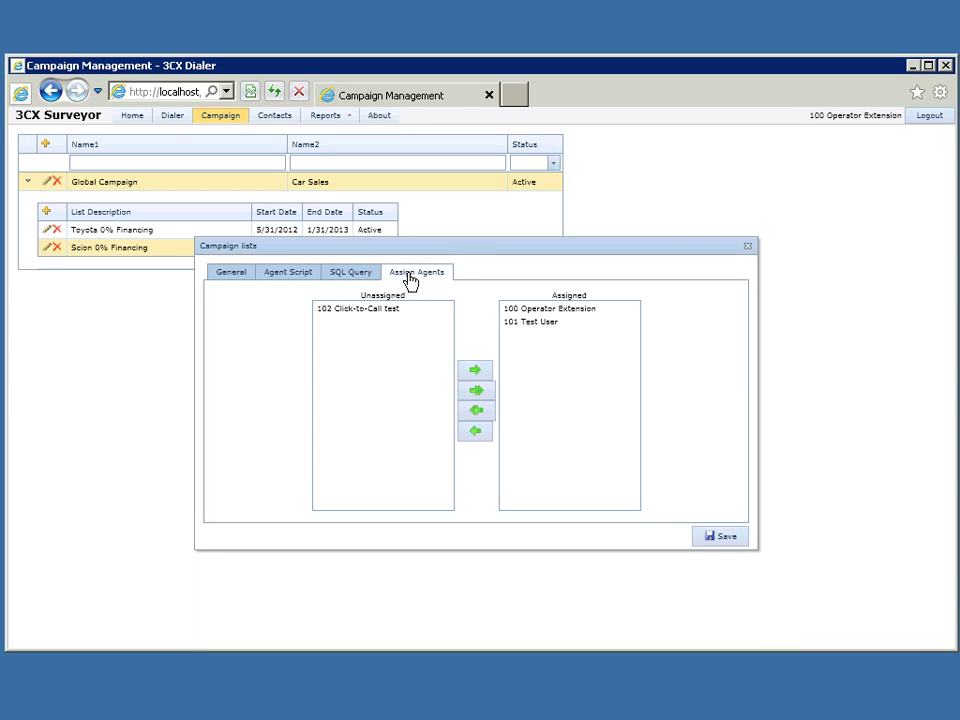
click(550, 310)
click(531, 324)
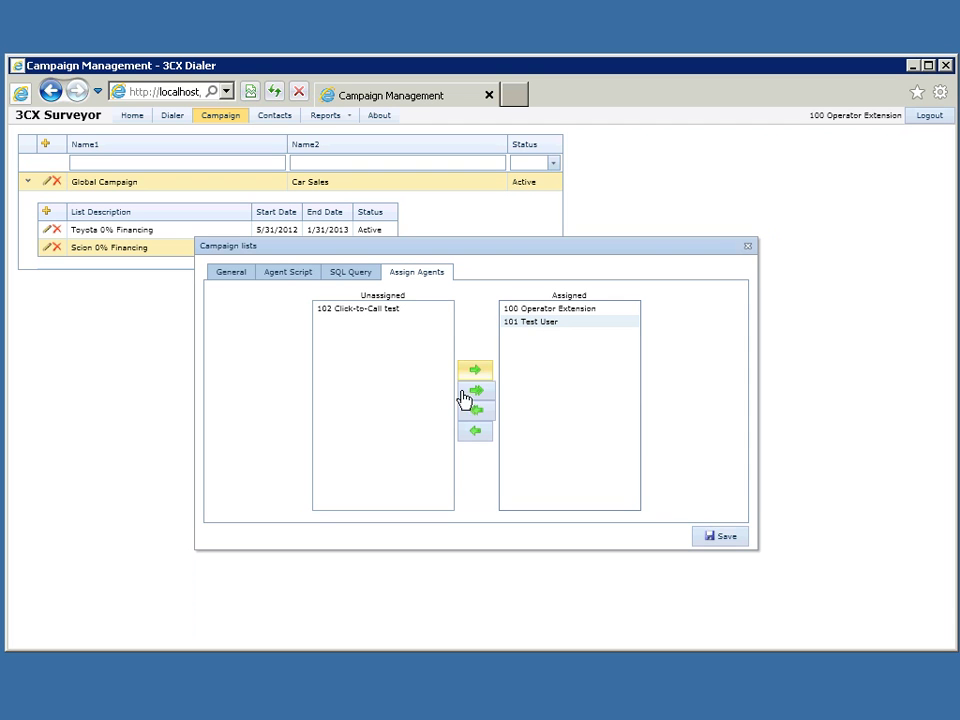
click(474, 433)
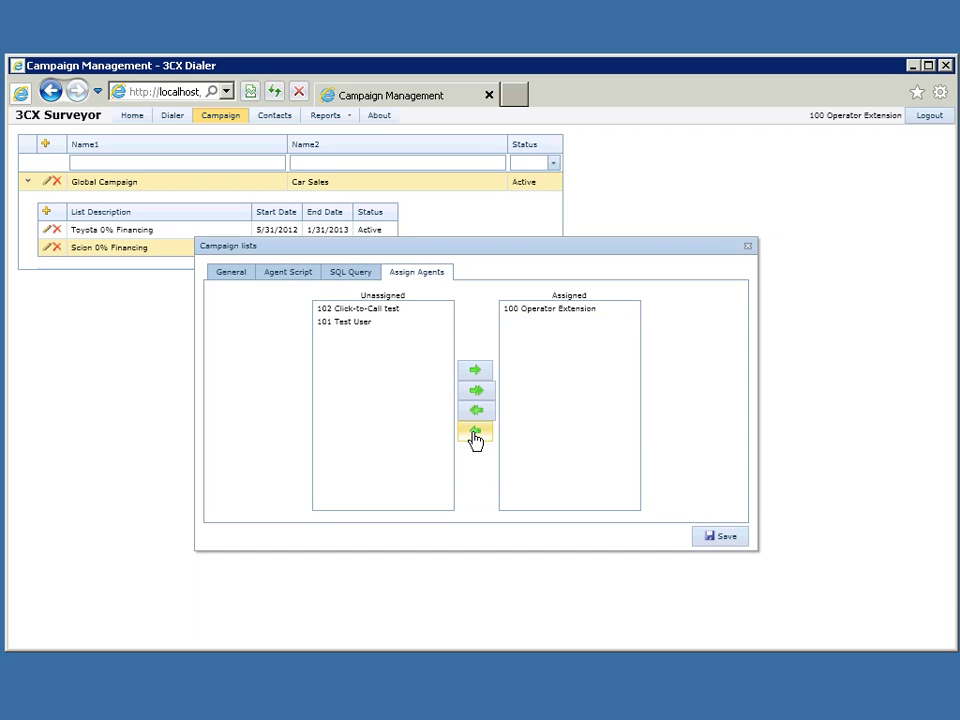
Step: On the SQL Query tab, add condition Zip Code Equals 53916, apply it, and save
click(353, 276)
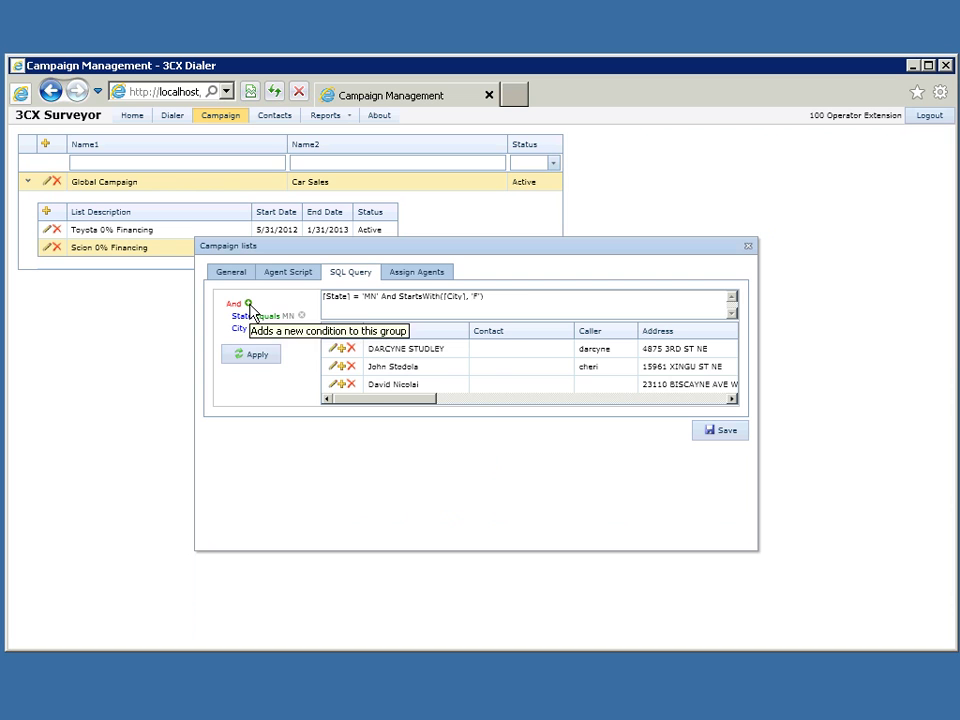
click(249, 304)
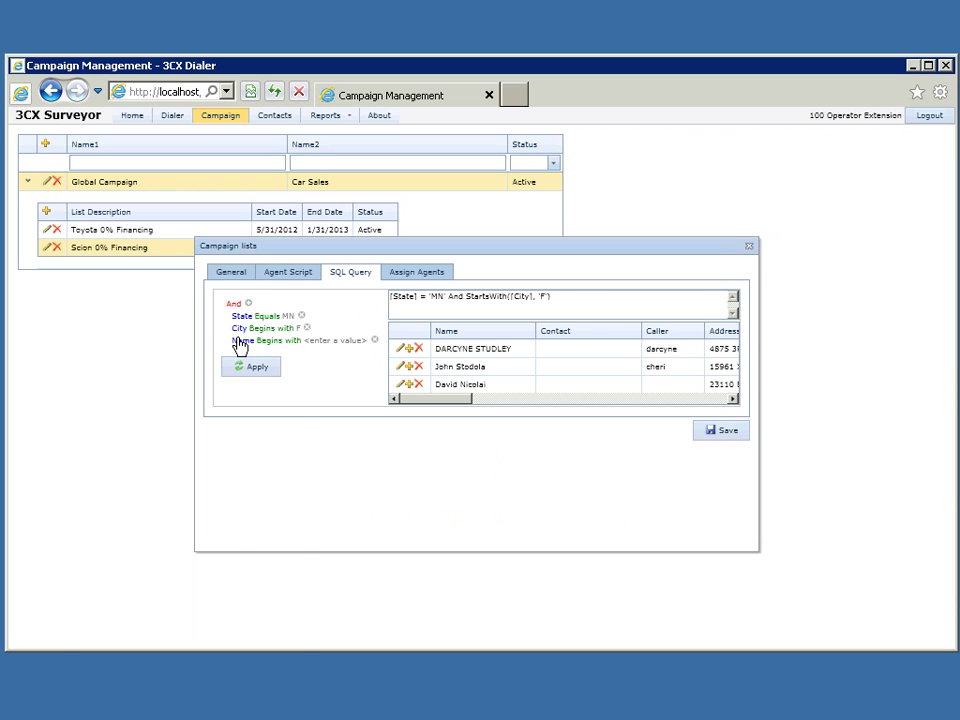
click(240, 342)
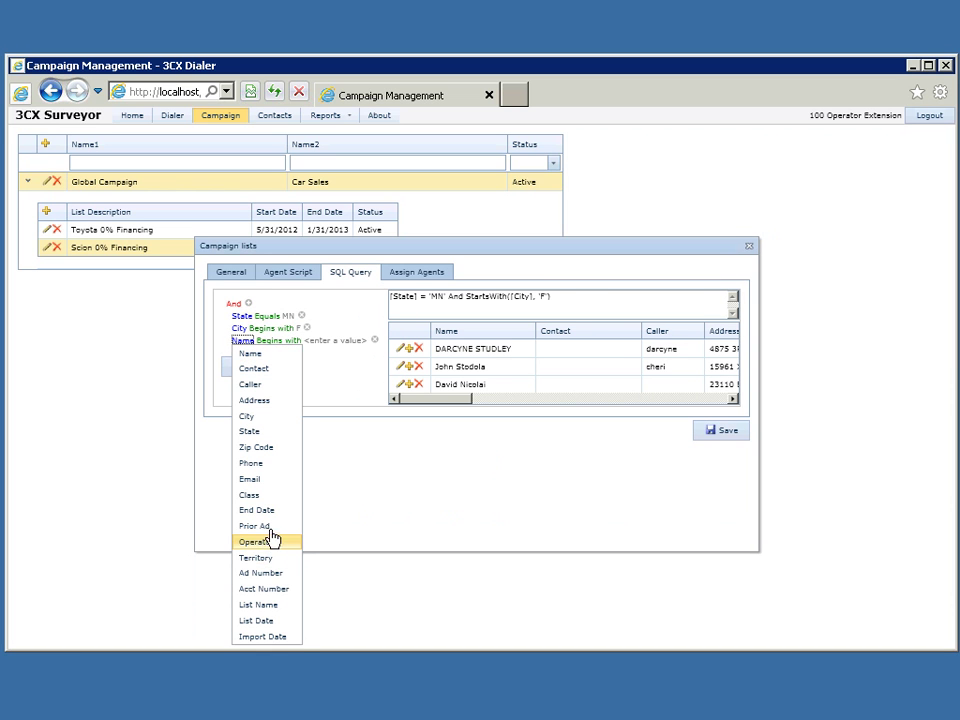
click(258, 448)
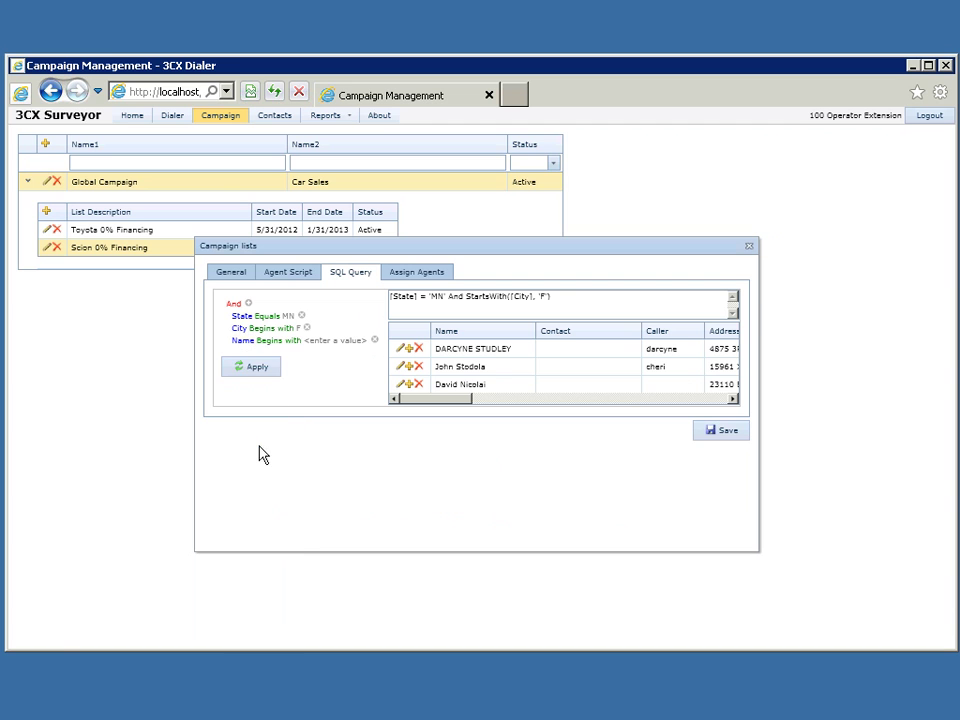
click(289, 341)
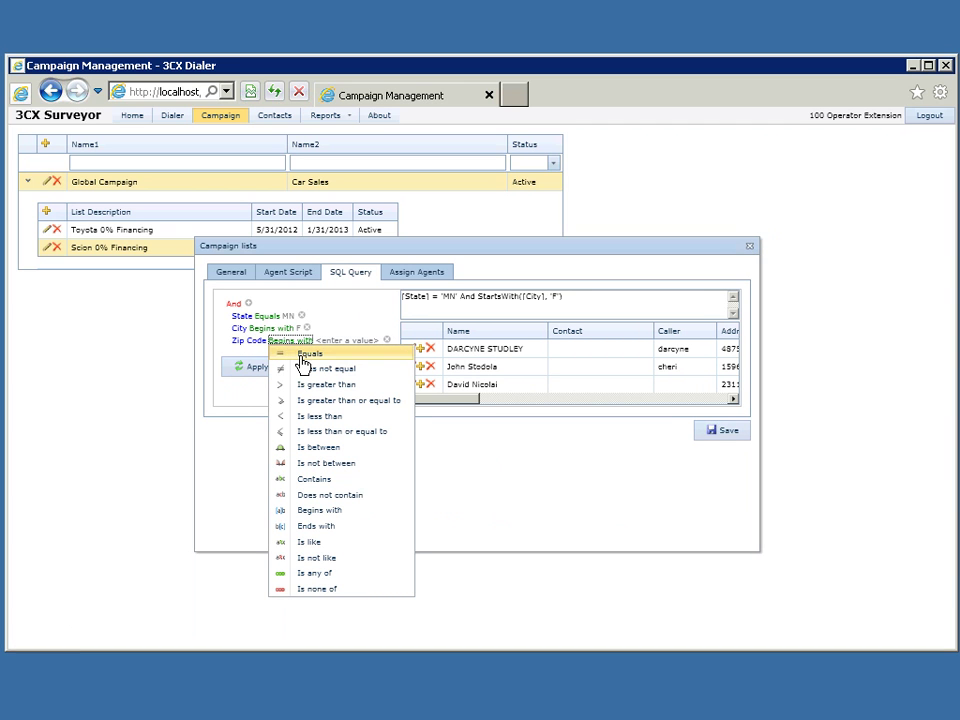
click(306, 366)
click(343, 345)
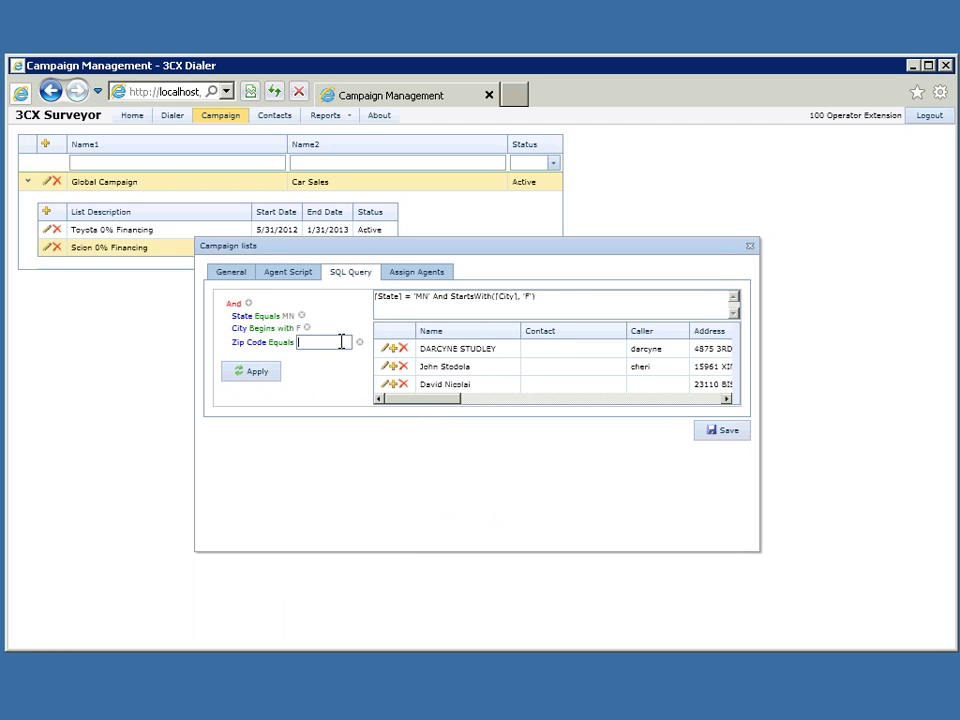
text(53916)
click(256, 371)
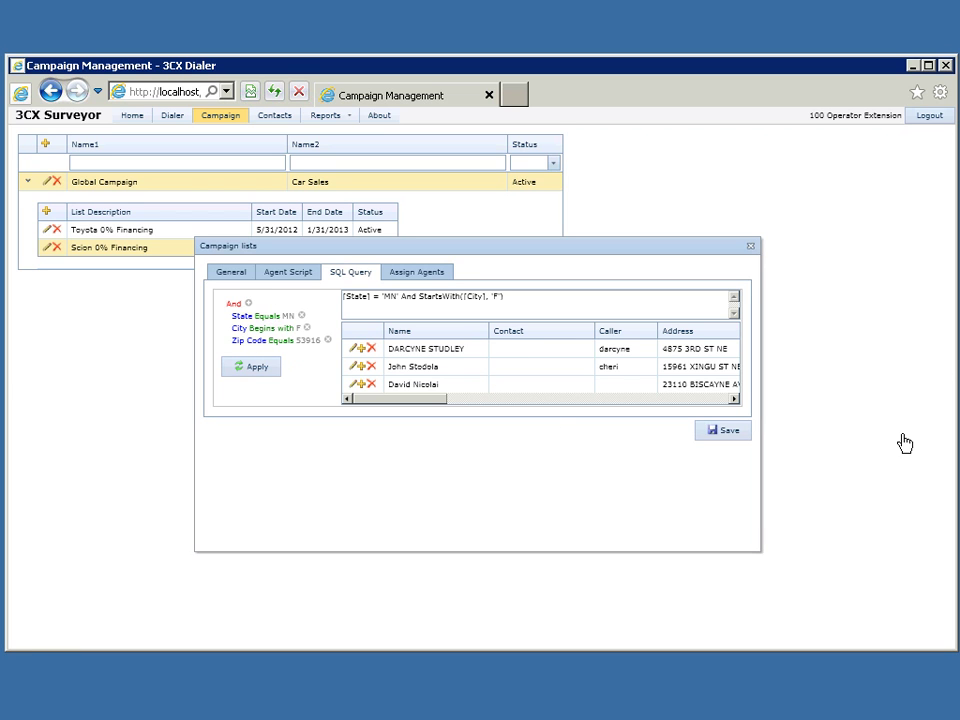
click(725, 433)
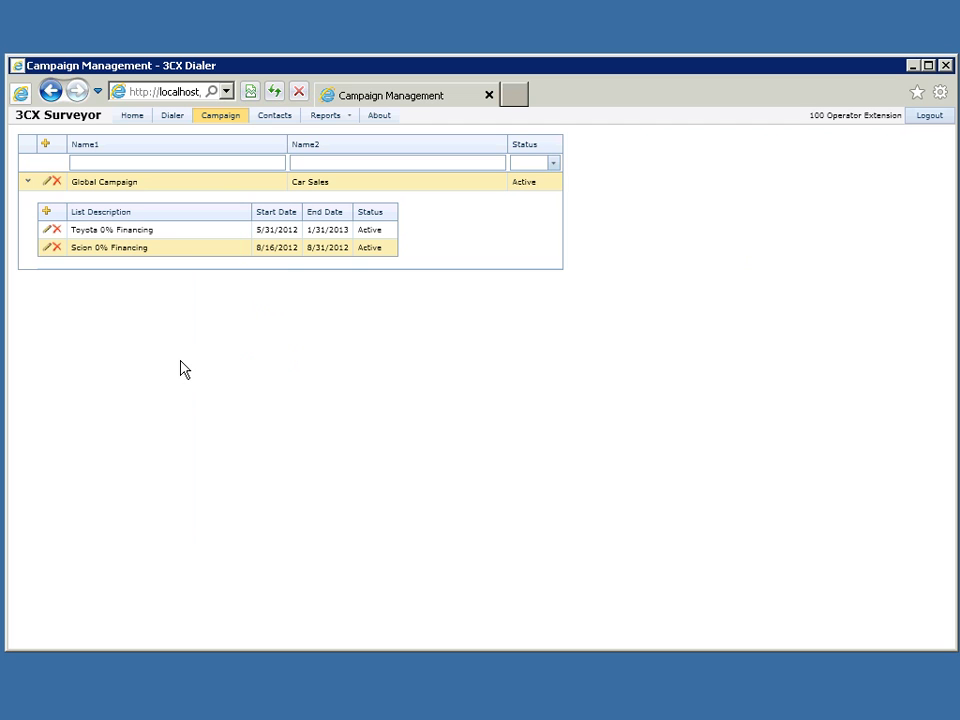
Step: Open Reports > Sales Report and bring up its Filter Builder with Create Filter
click(333, 118)
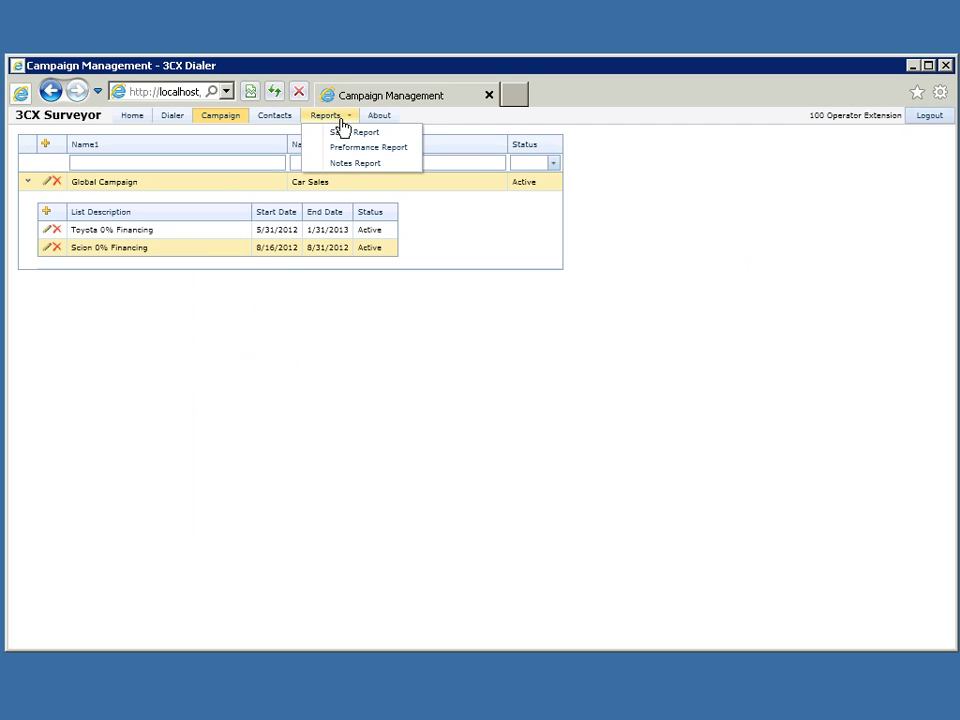
click(373, 134)
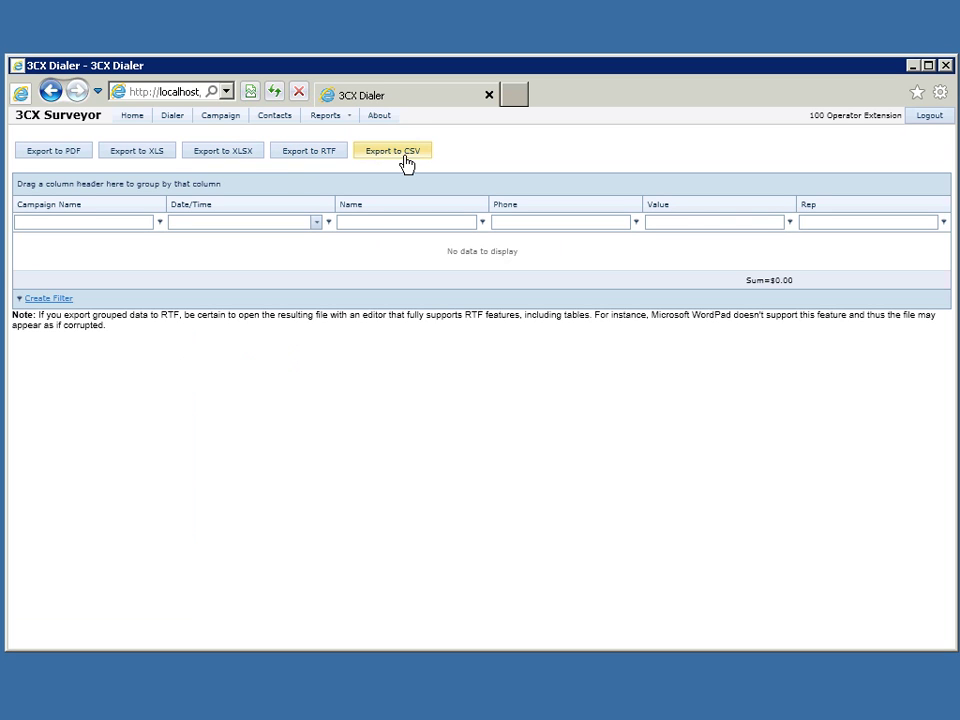
click(45, 223)
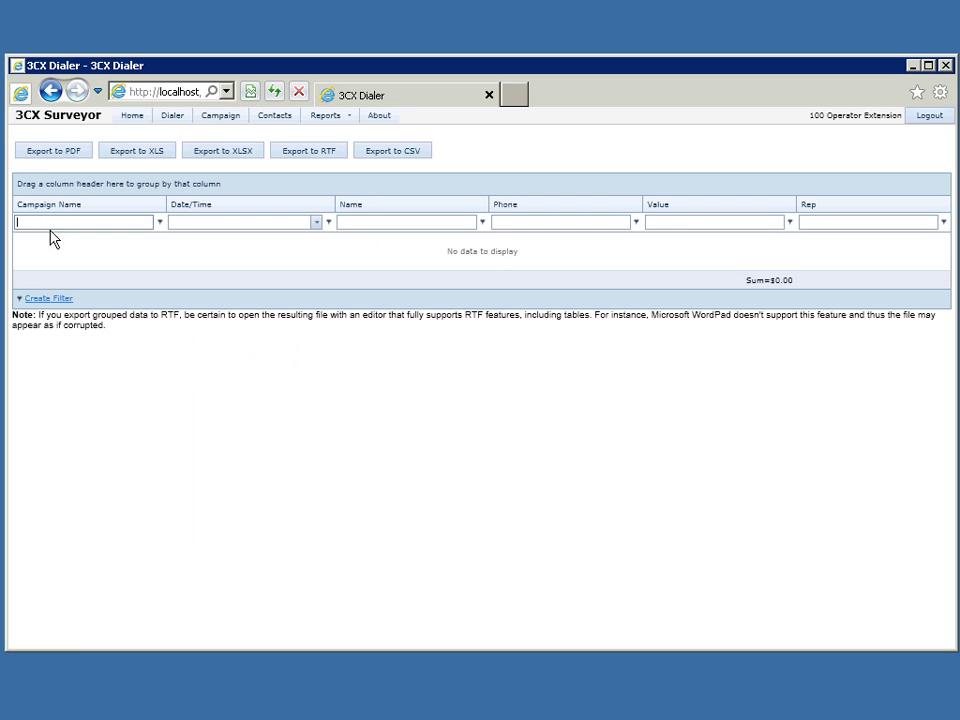
click(44, 300)
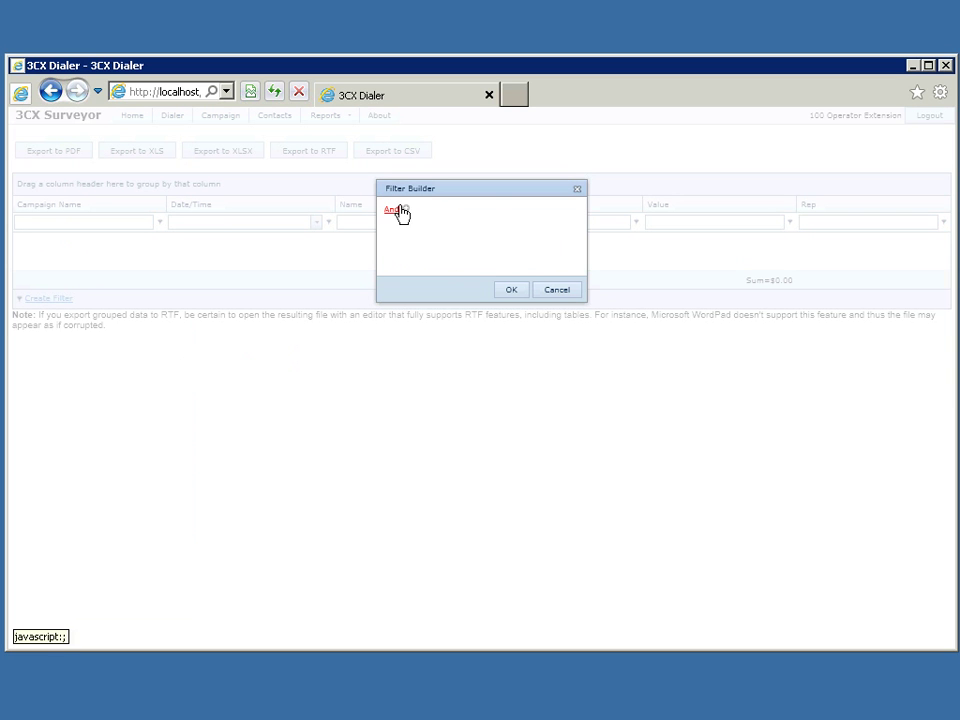
Step: Add an empty Campaign Name 'Begins with' condition and confirm the filter with OK
click(406, 209)
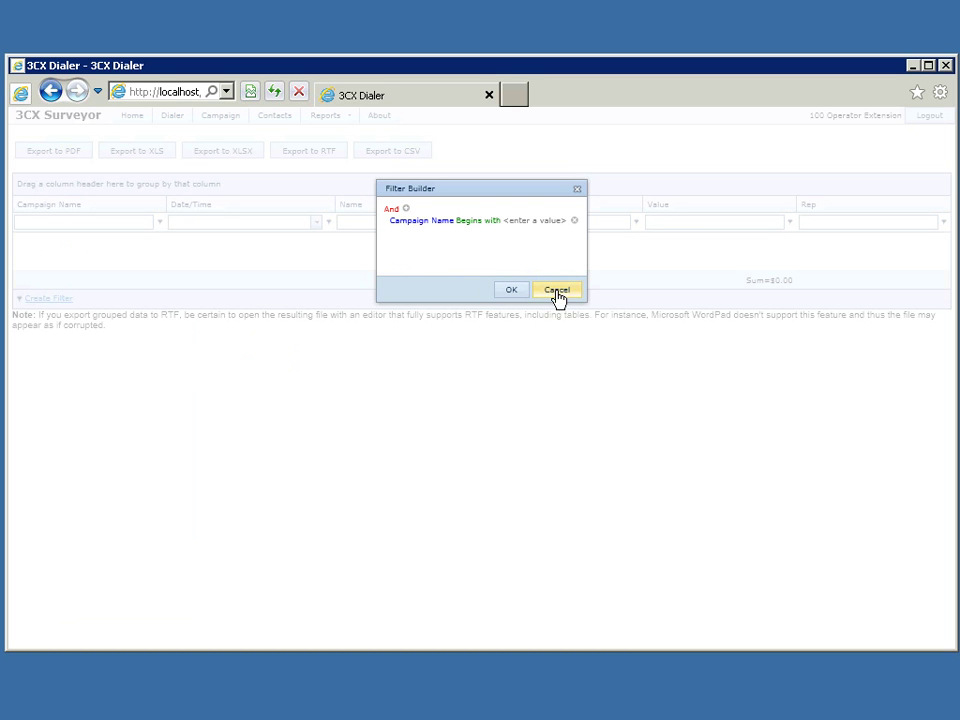
click(509, 292)
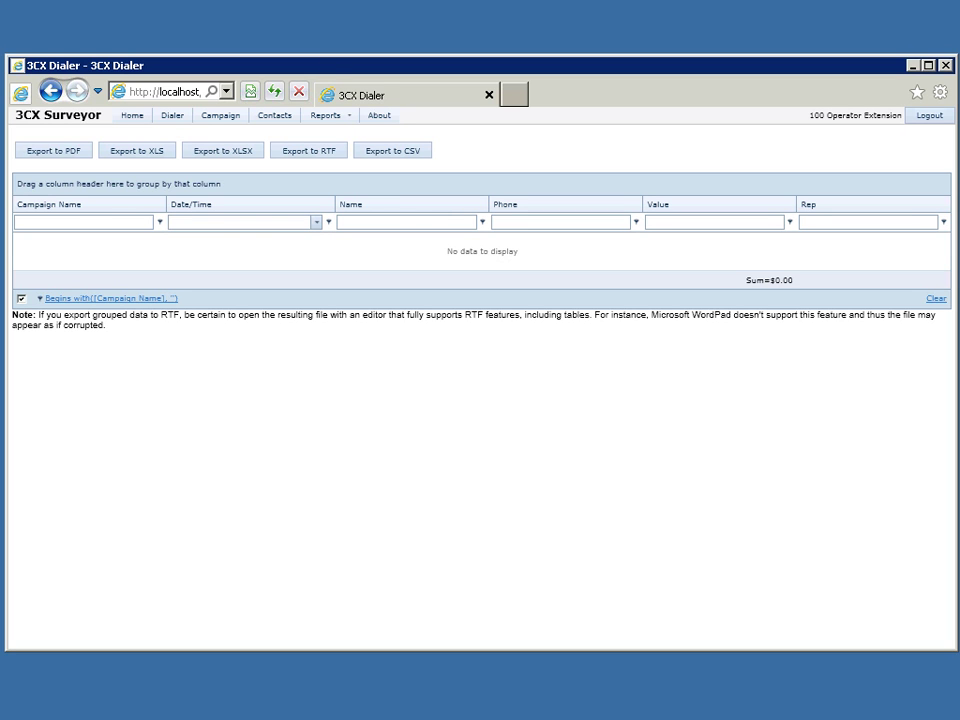
Step: Log out, then sign in as extension 101 with its PIN
click(929, 116)
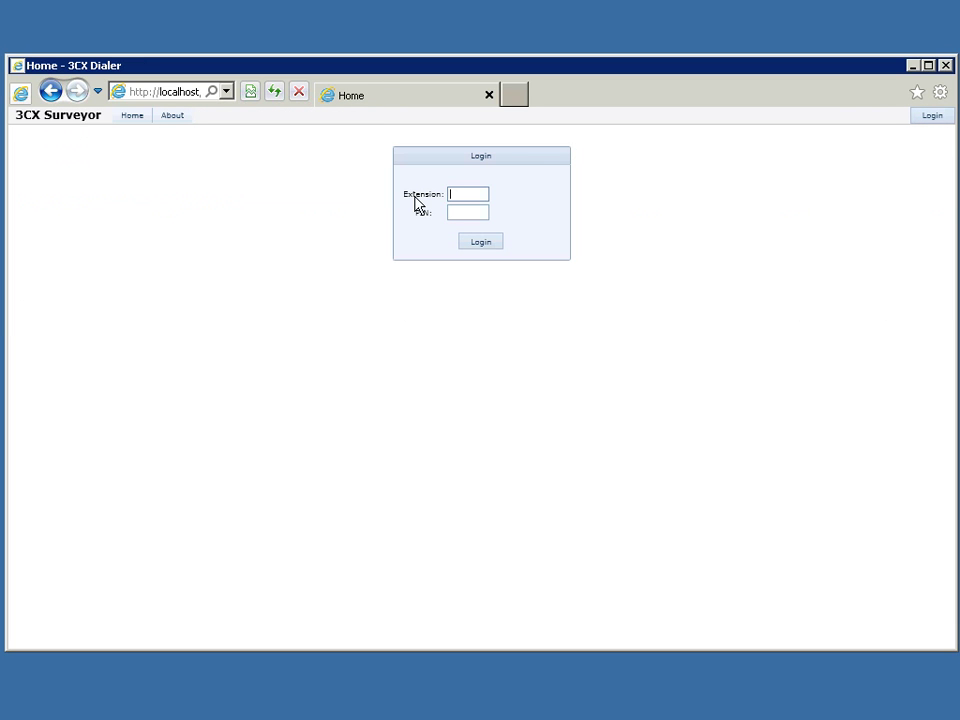
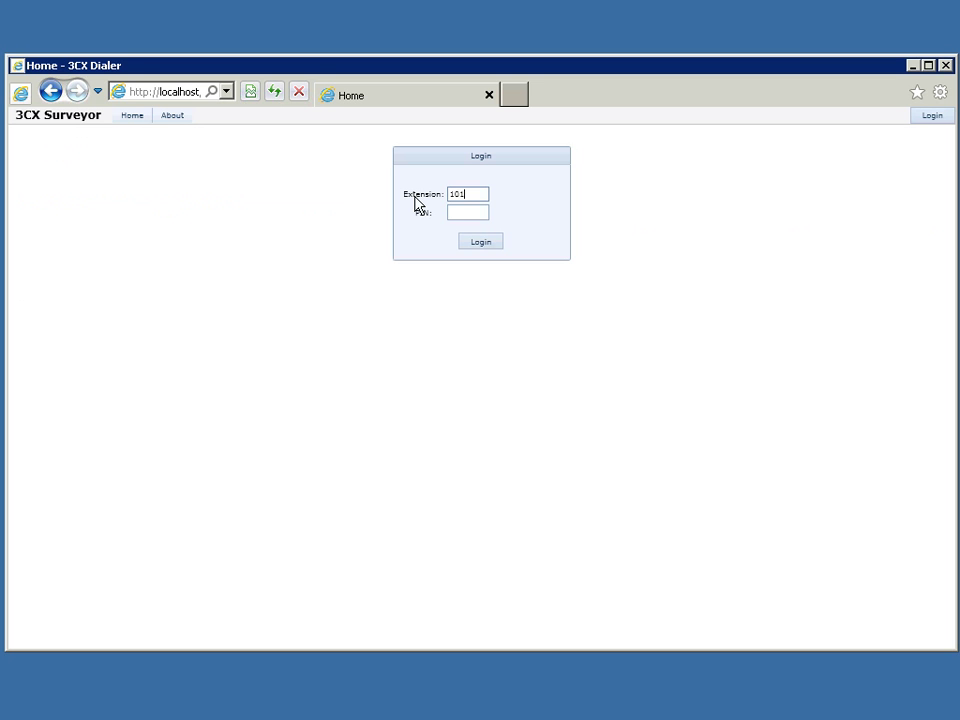
key(Tab)
key(Return)
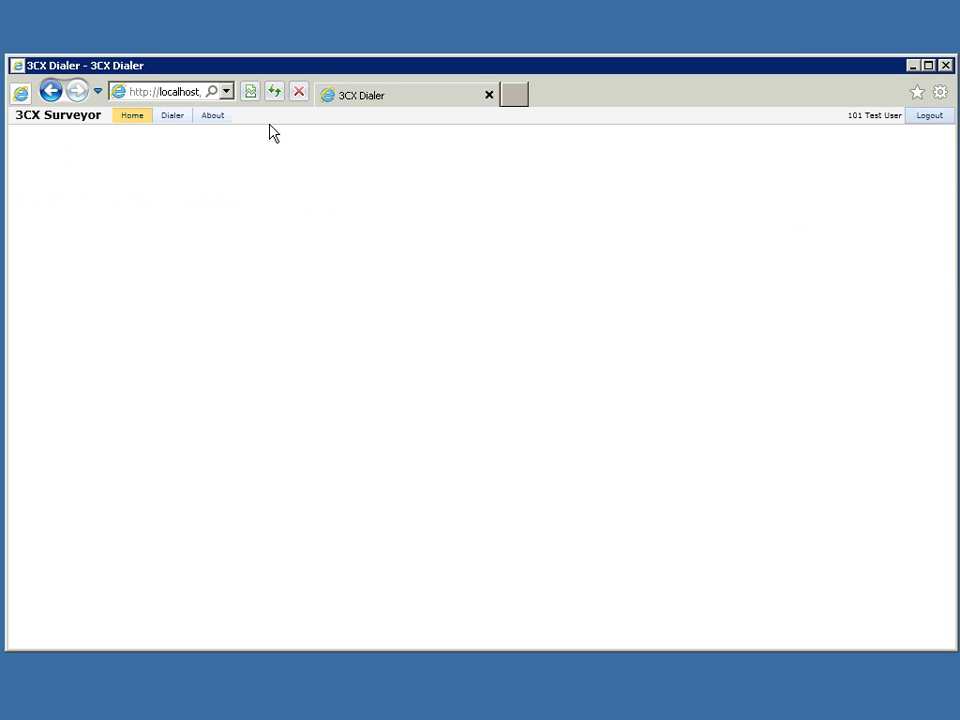
click(172, 119)
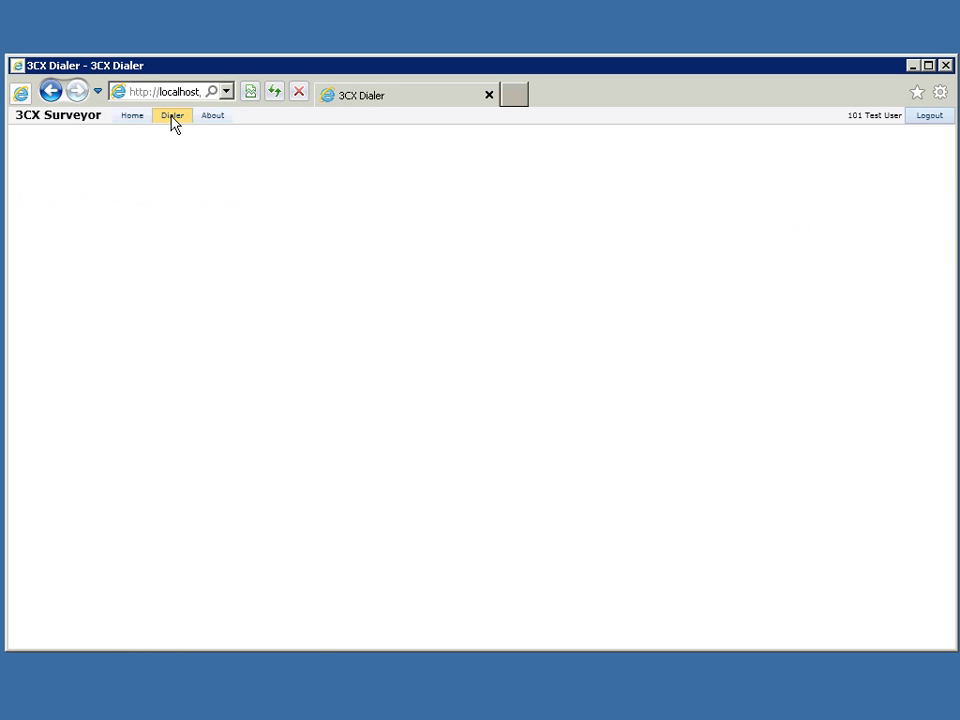
Step: Choose the Global Campaign | Car Sales campaign and list its lists, showing Toyota 0% Financing
click(183, 220)
click(69, 236)
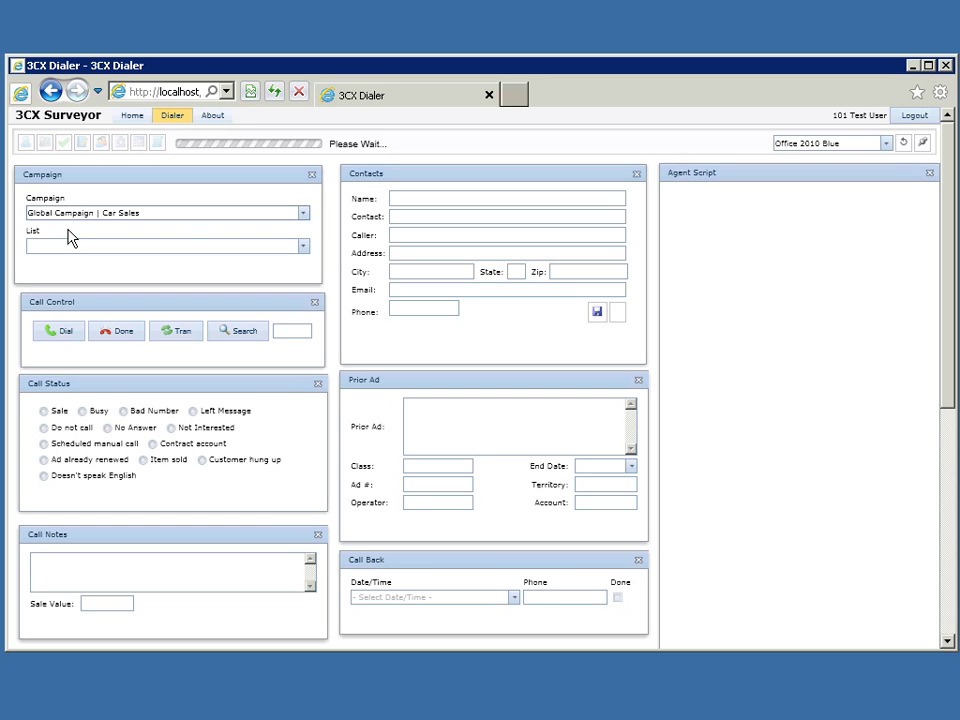
click(304, 247)
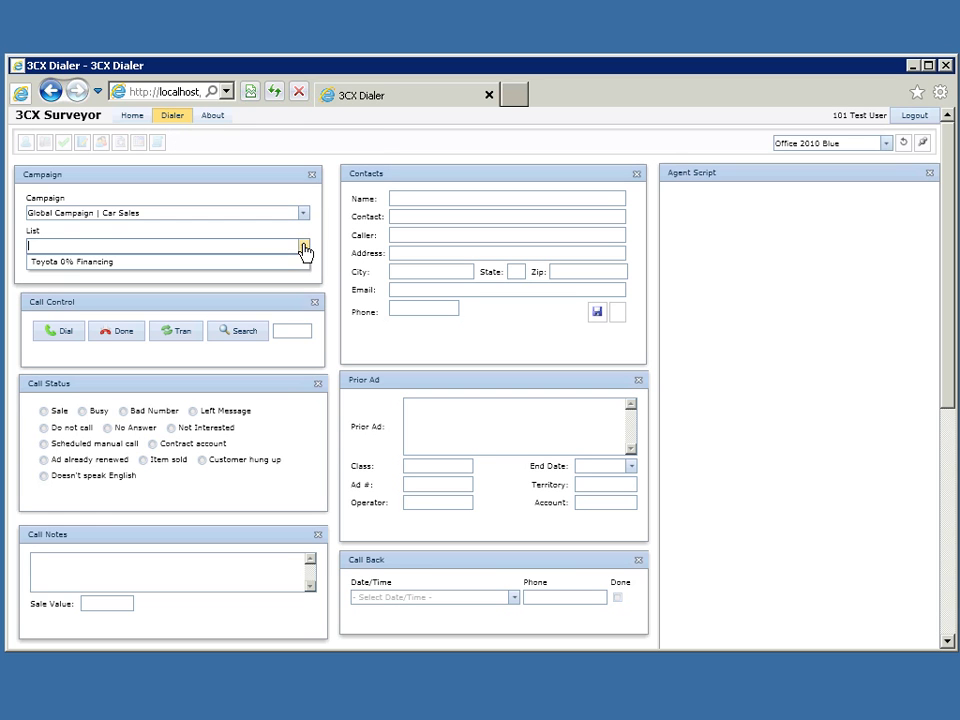